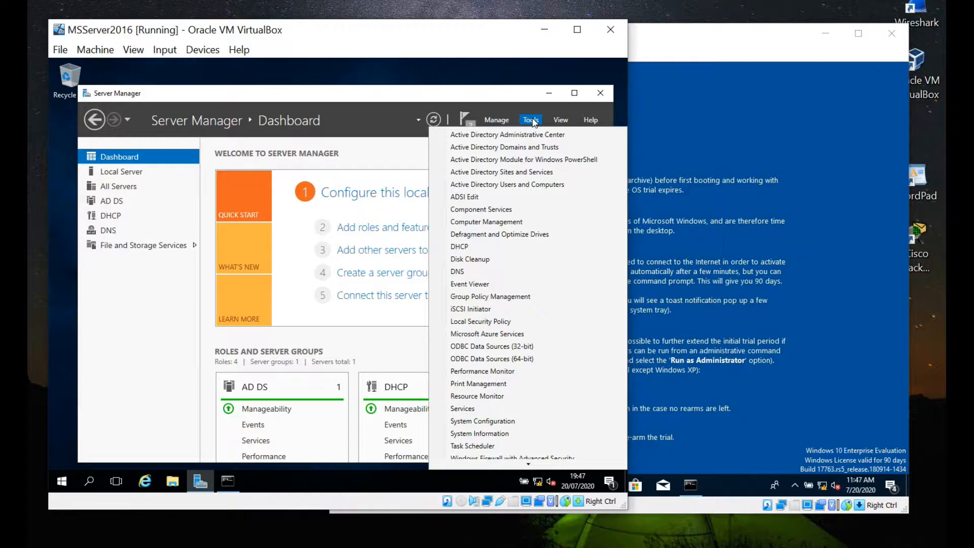
Step: Open the DHCP management console and enlarge its window and console tree so the full server name fits
left_click(471, 247)
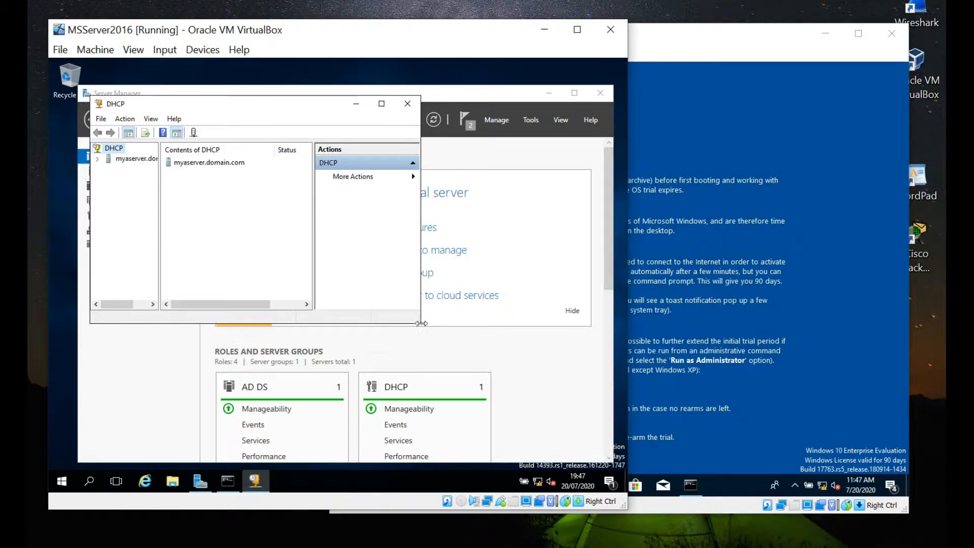
left_click_drag(420, 323, 555, 372)
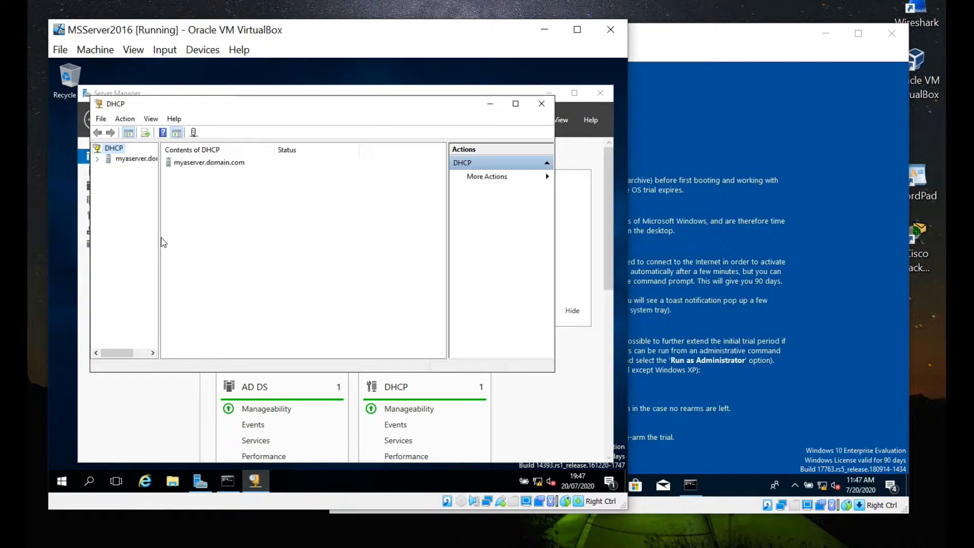
left_click_drag(159, 240, 202, 239)
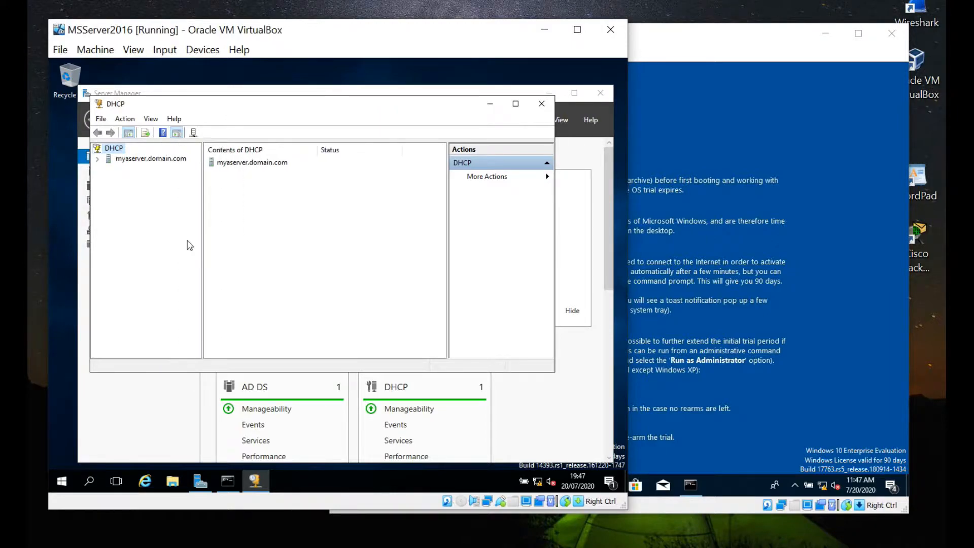
Step: Expand myaserver.domain.com and start creating a new scope under IPv4
left_click(99, 159)
right_click(135, 170)
double_click(129, 169)
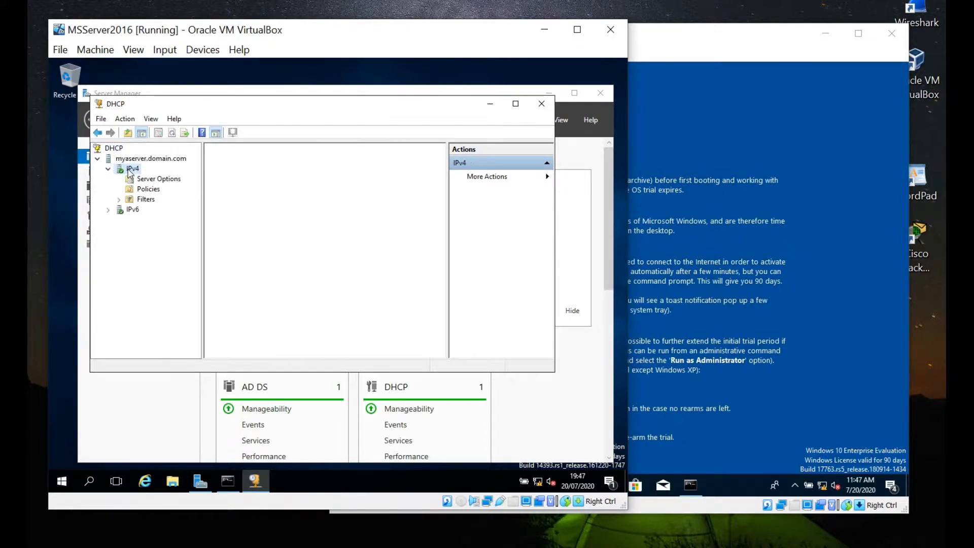
right_click(129, 169)
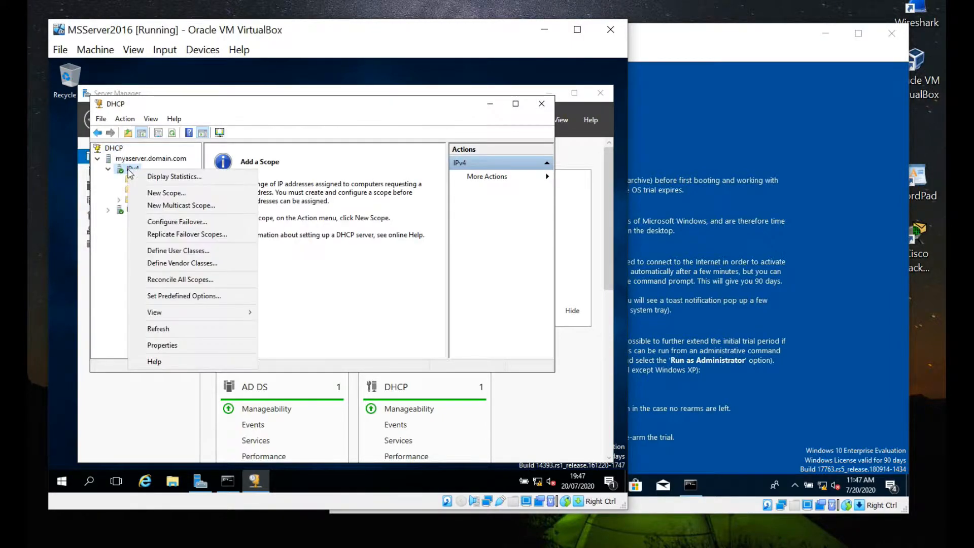
left_click(172, 196)
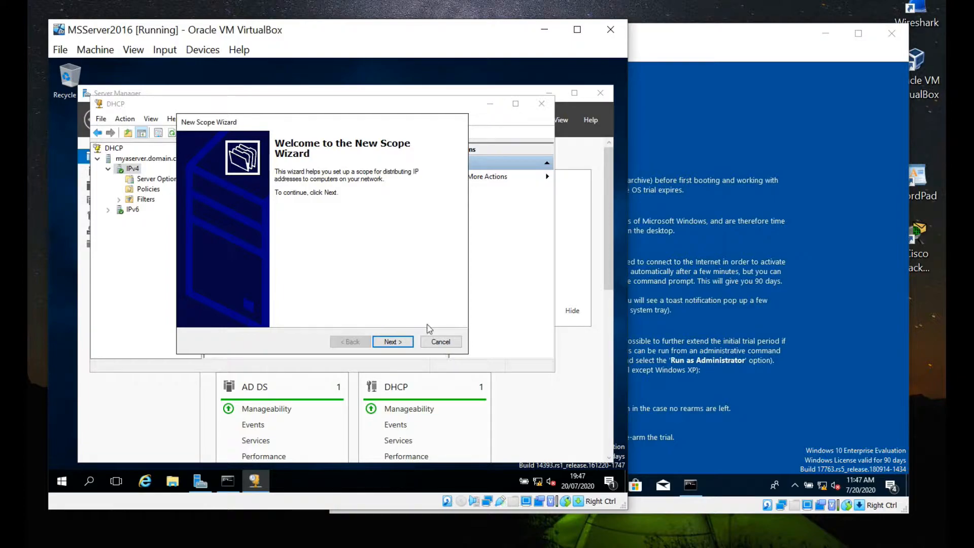
Step: Name the scope "domain scope" and give it the description "domain scope"
left_click(396, 341)
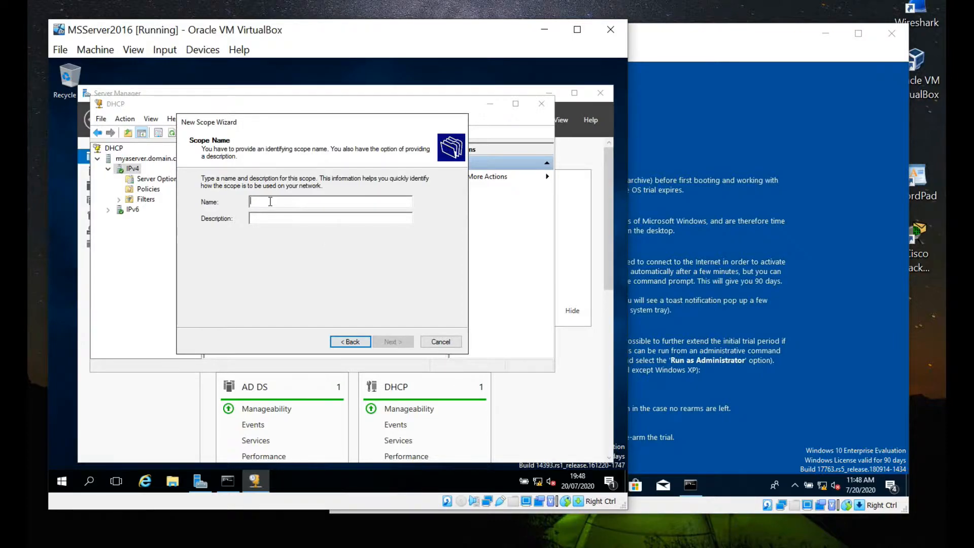
type("domain")
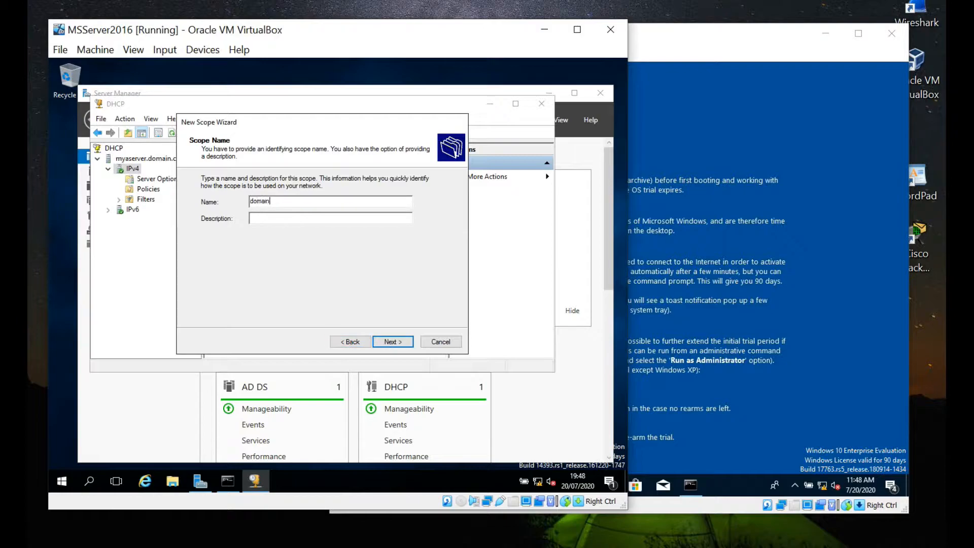
type(" scope")
left_click(292, 217)
type("domain scope")
left_click(391, 344)
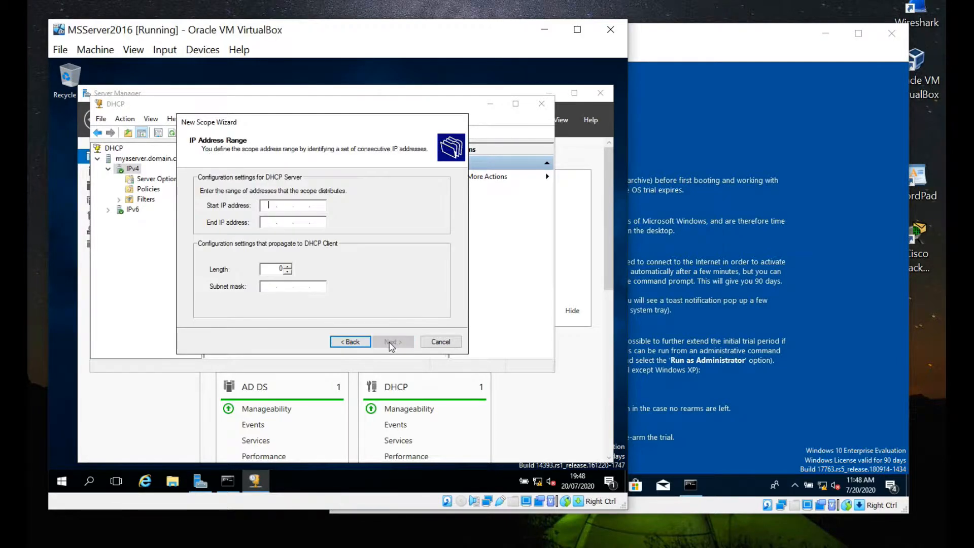
Step: Set the scope's address range to start at 10.0.2.100 and end at 10.0.2.115
left_click(268, 207)
type("10.0.2.100")
left_click(268, 223)
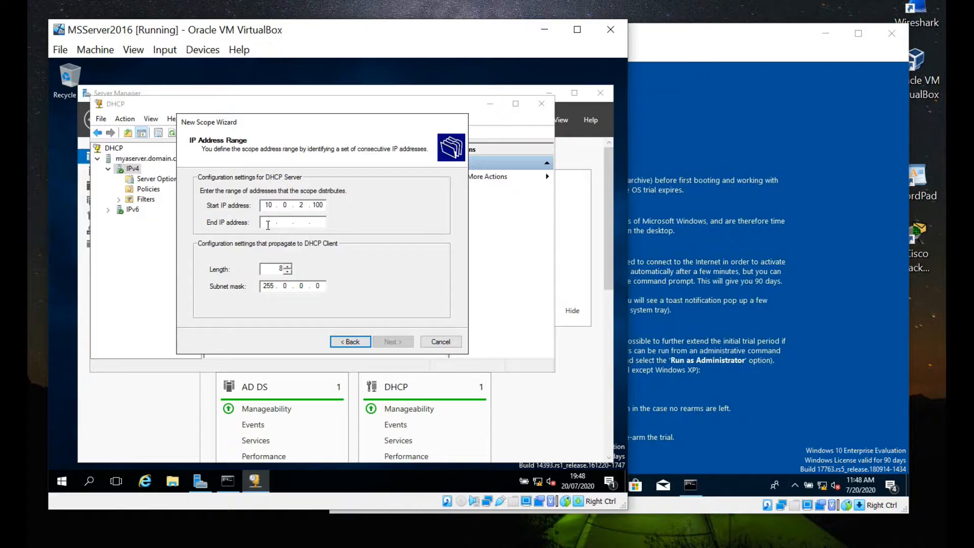
type("10...")
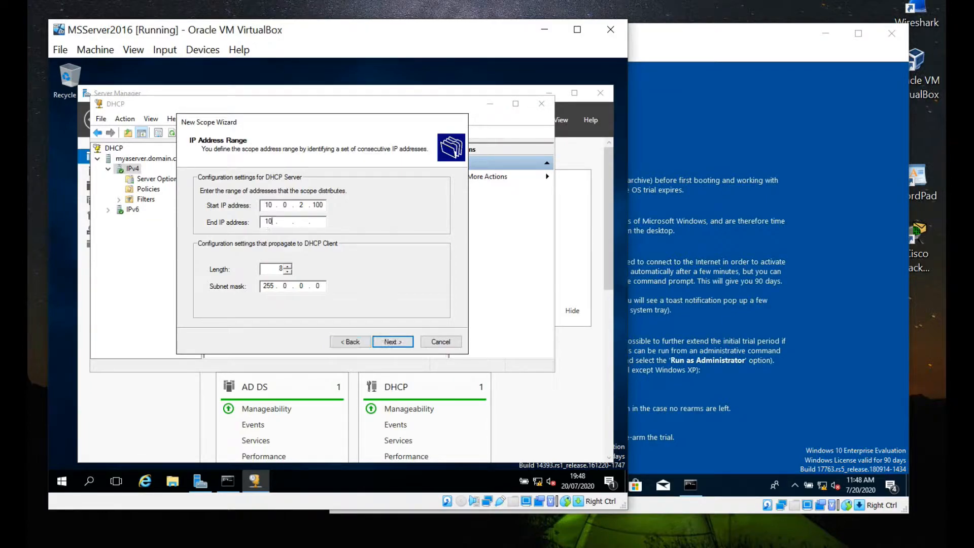
type("0")
type("2")
type("115")
Step: Set the subnet mask to 255.255.255.0 and continue without exclusions, keeping the default lease duration
left_click(291, 286)
type("255 . 255")
left_click(309, 221)
left_click(401, 343)
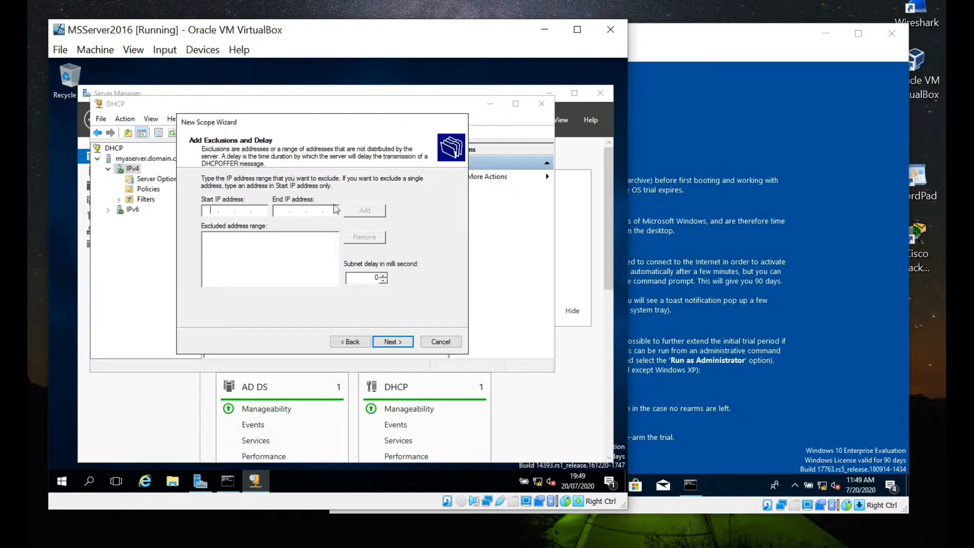
left_click(392, 342)
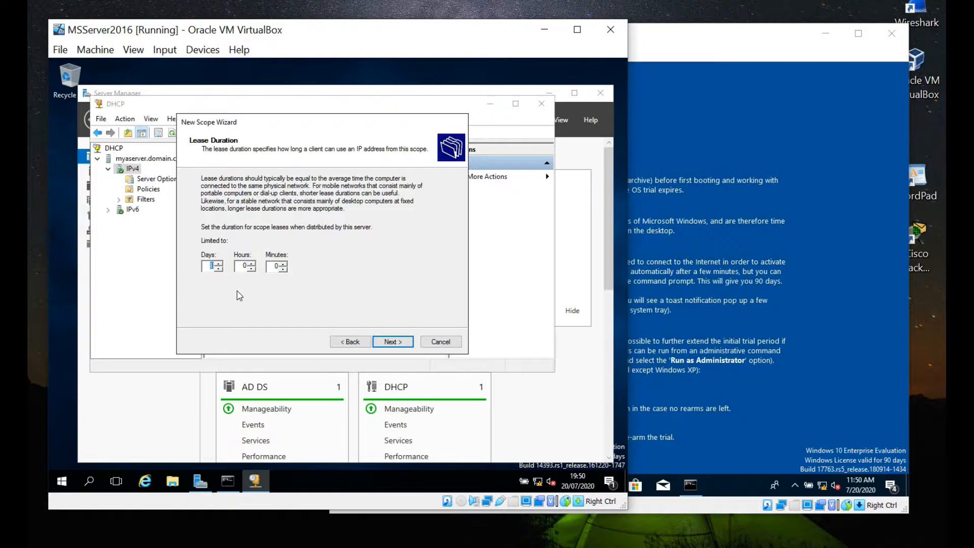
left_click(392, 342)
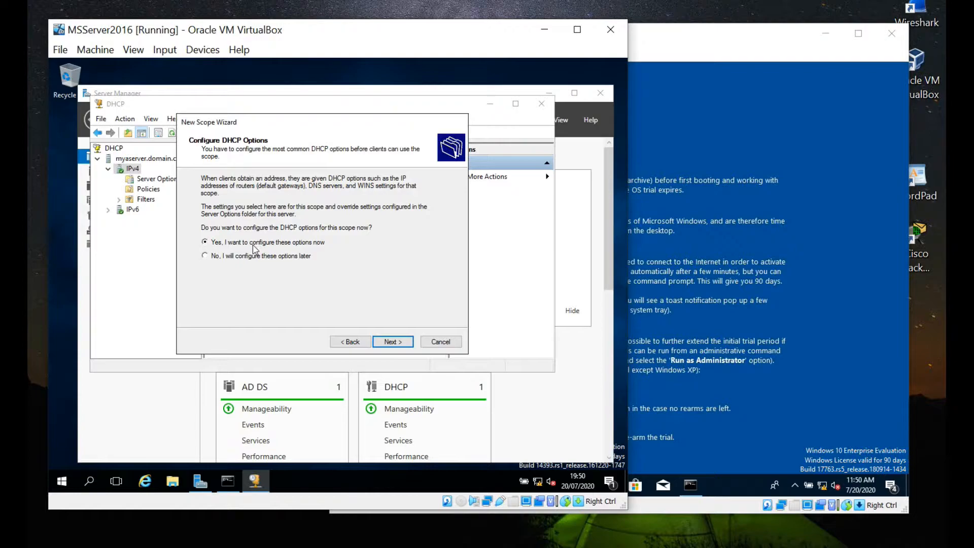
Step: Go back to review the exclusions and delay settings, and return to the DHCP options question
left_click(343, 345)
left_click(344, 345)
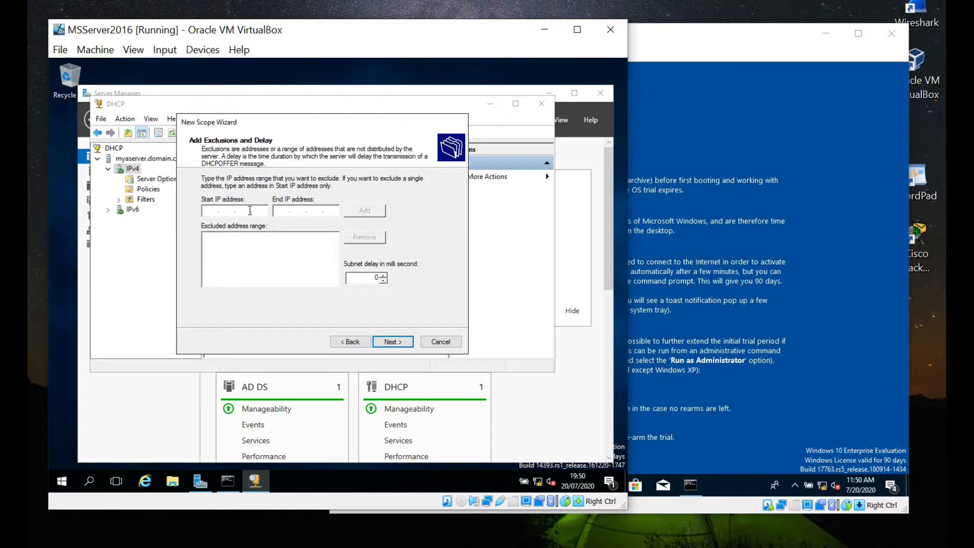
left_click(401, 343)
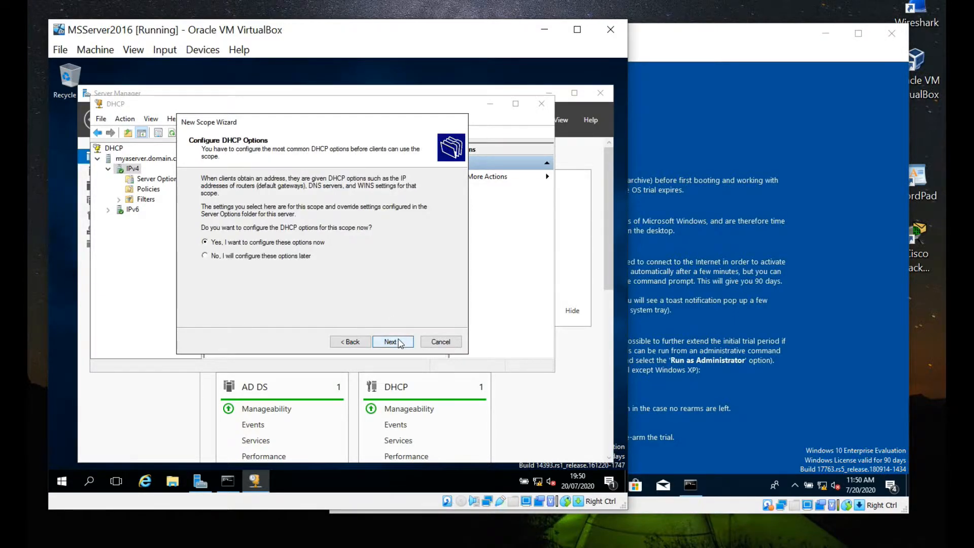
Step: Configure the DHCP options now with default DNS settings and no gateway or WINS server, and finish the wizard with the scope activated
left_click(401, 343)
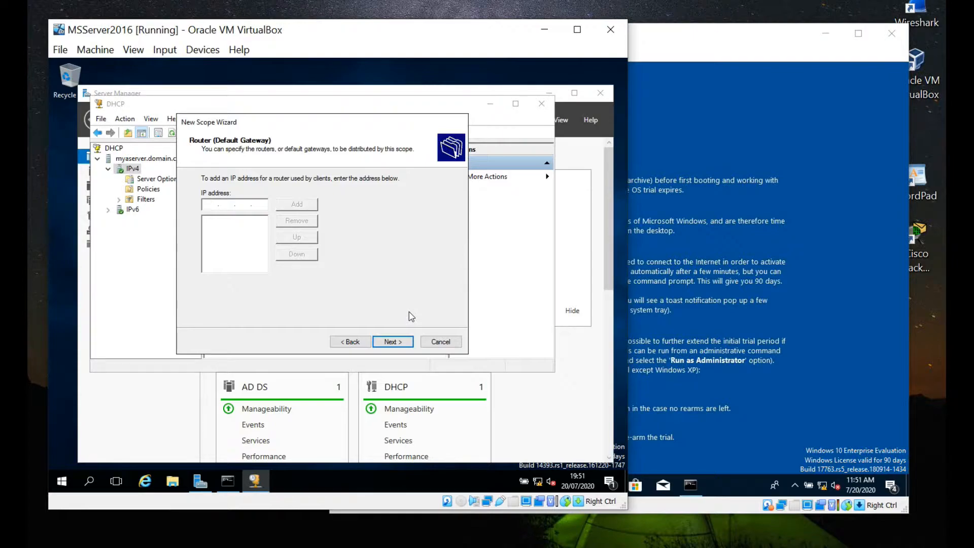
left_click(396, 341)
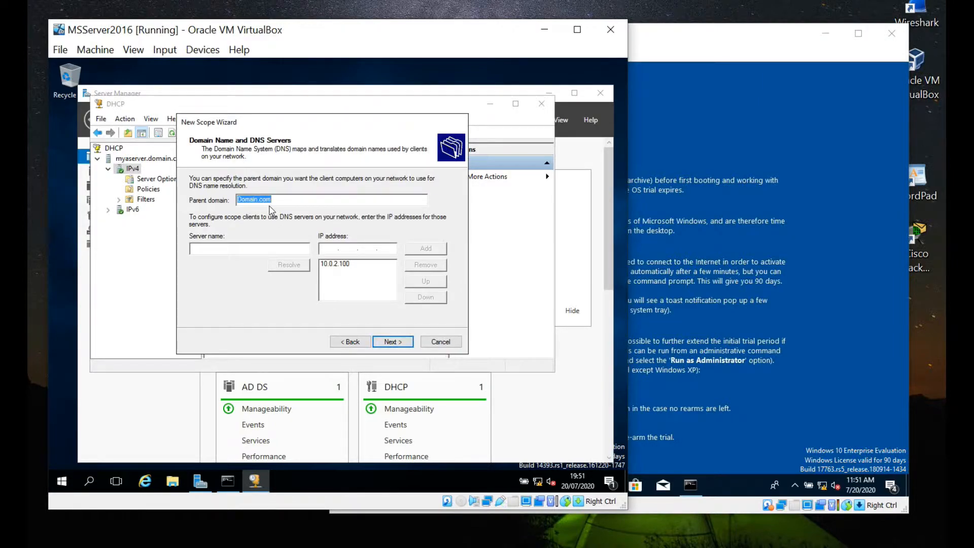
left_click(391, 343)
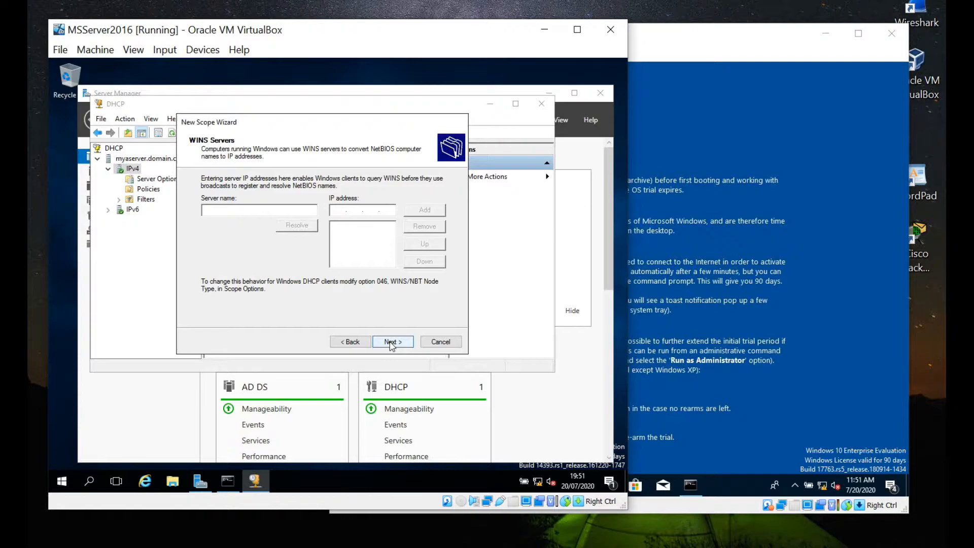
left_click(391, 343)
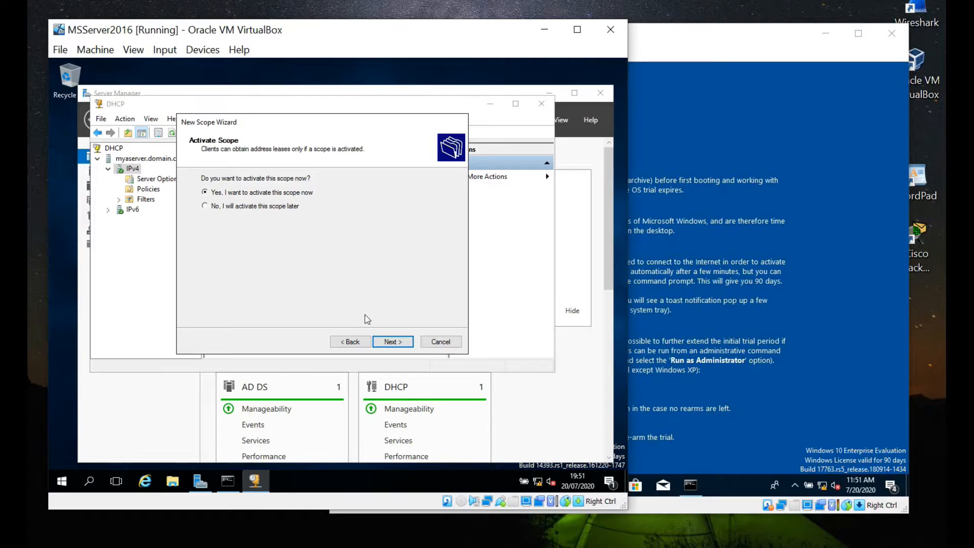
left_click(388, 343)
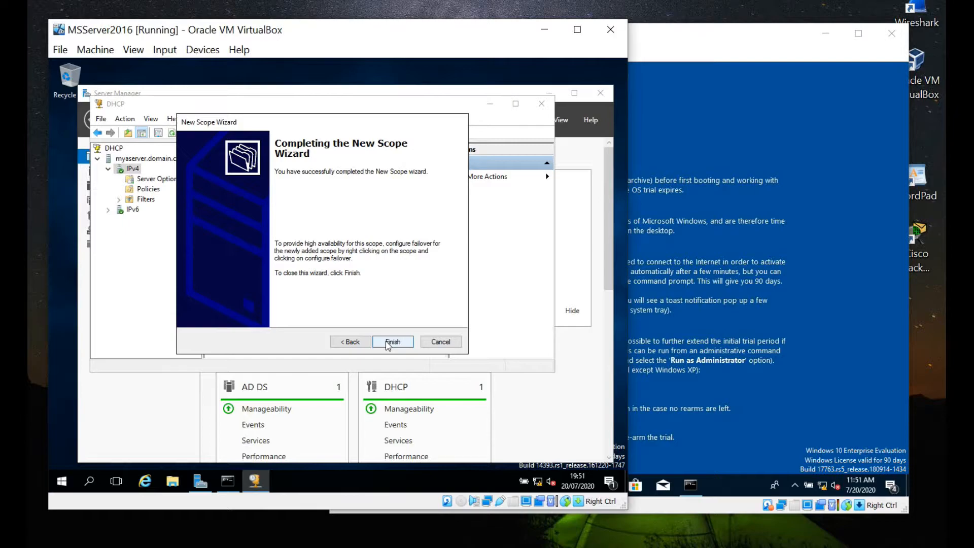
left_click(389, 343)
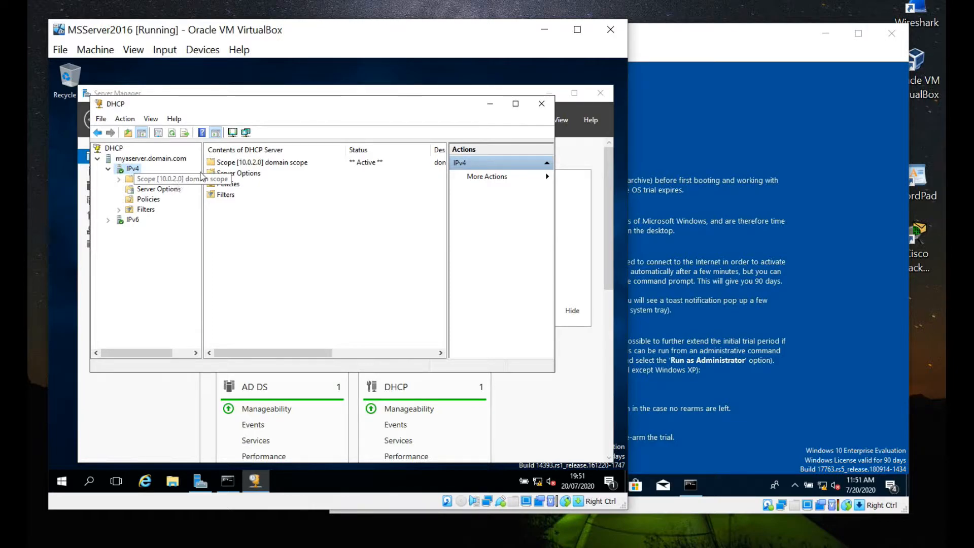
Step: Examine the new scope's contents and its address pool, and close the DHCP console
left_click(245, 164)
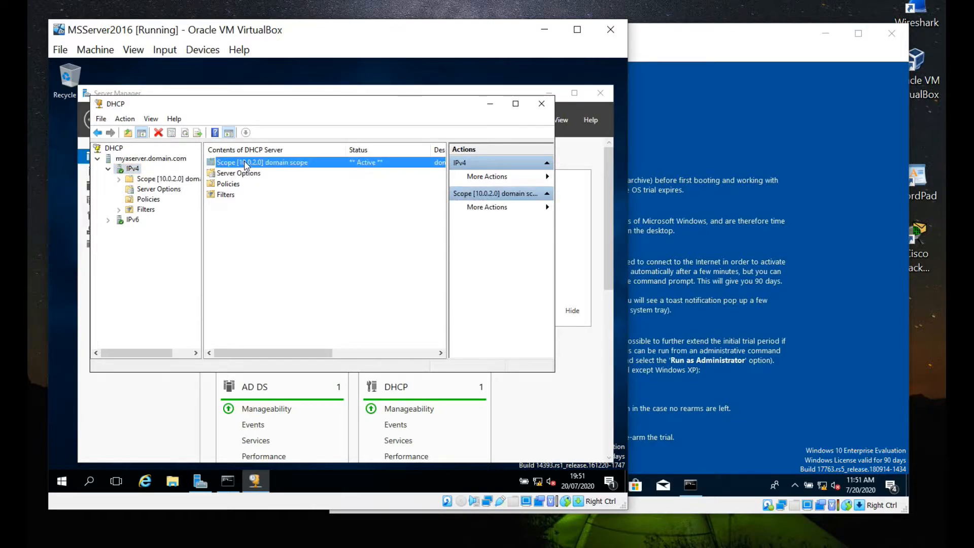
right_click(246, 165)
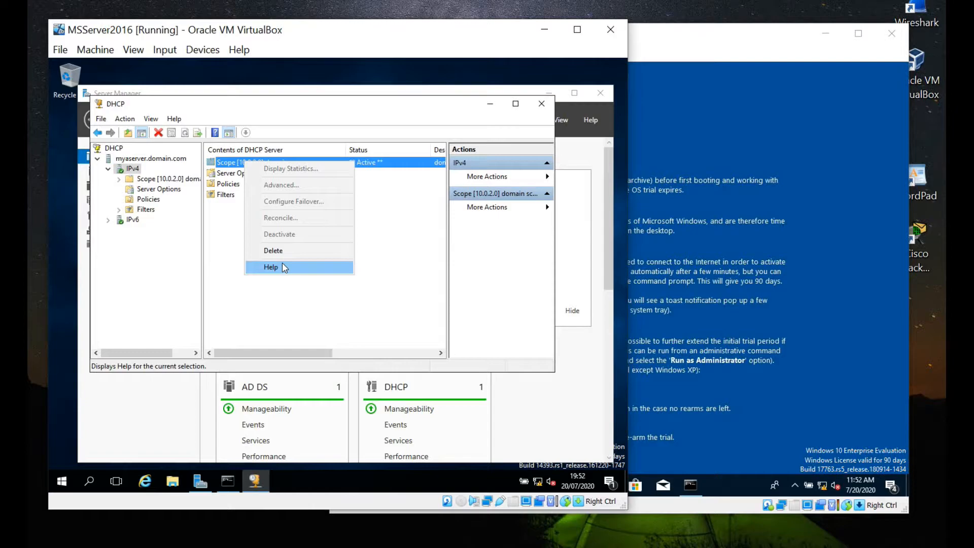
left_click(240, 161)
double_click(239, 161)
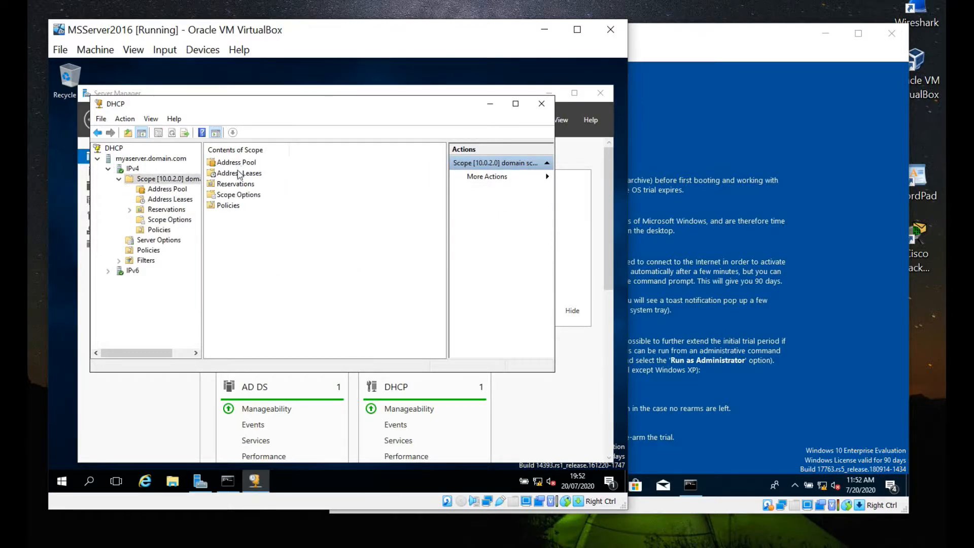
double_click(236, 162)
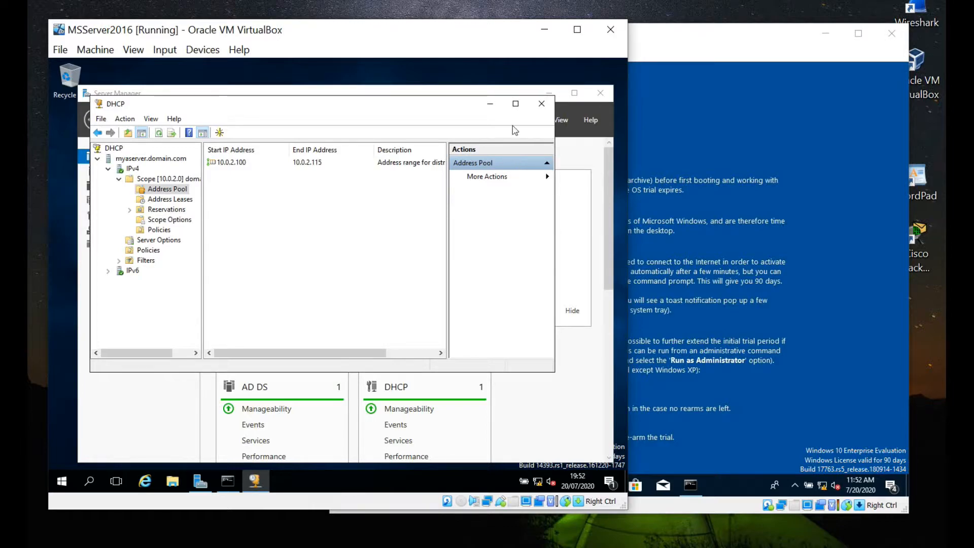
left_click(541, 107)
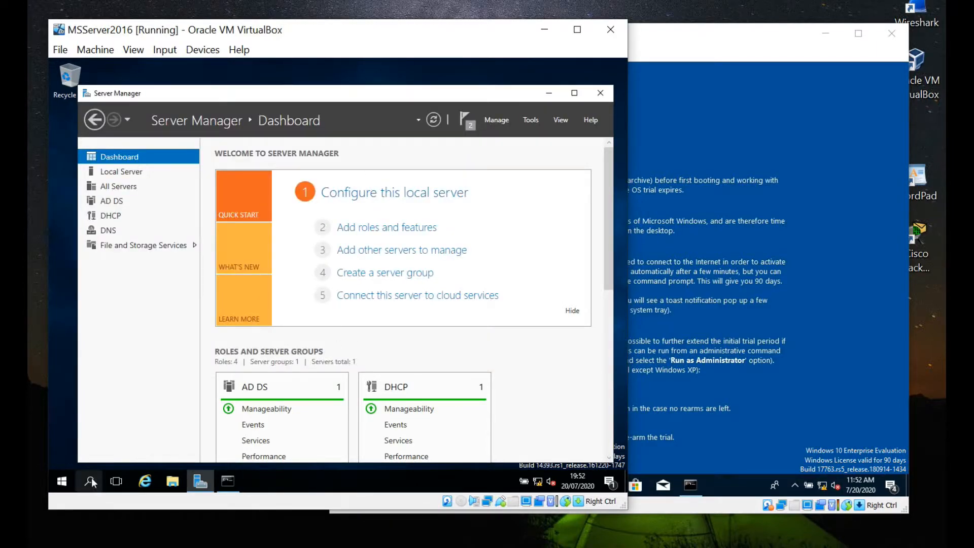
Step: Restart the server, giving Hardware: Installation (Planned) as the reason
left_click(69, 477)
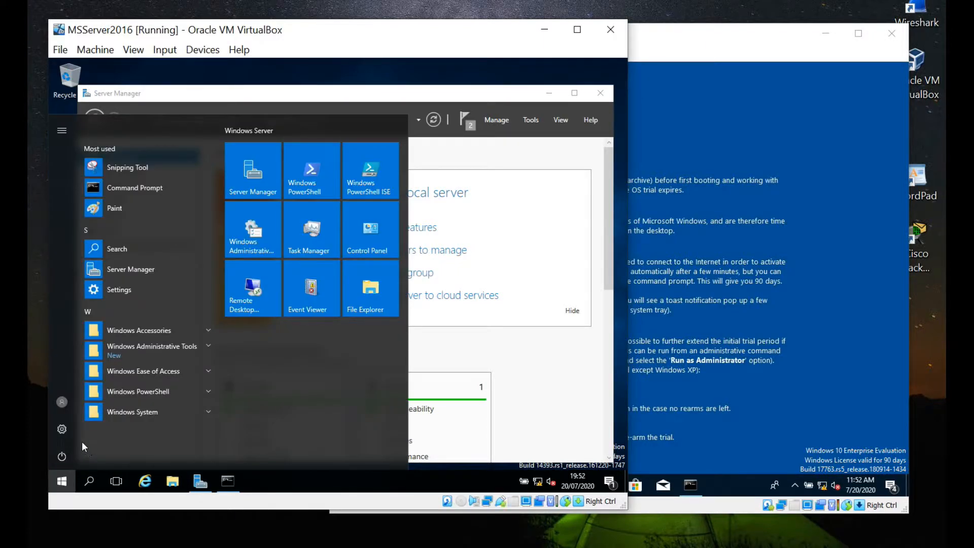
left_click(67, 452)
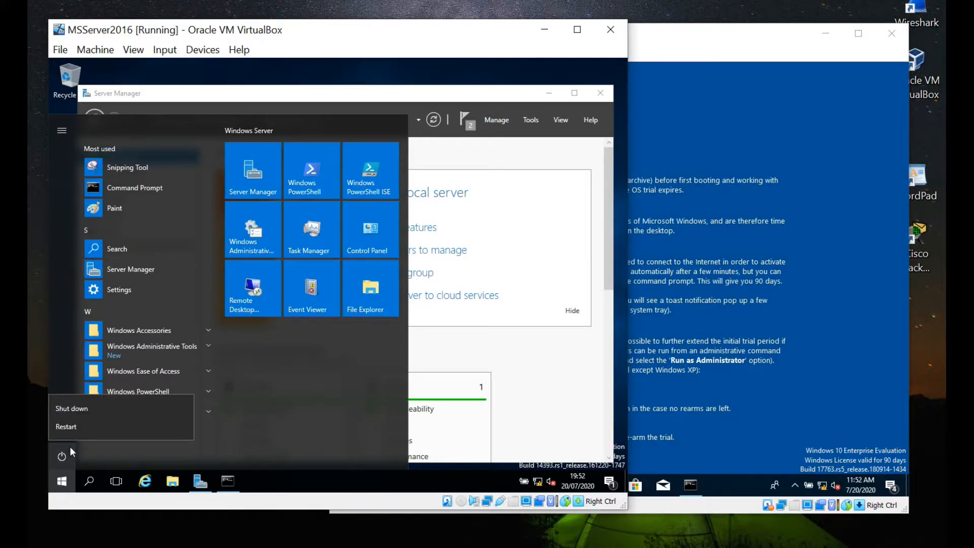
left_click(87, 426)
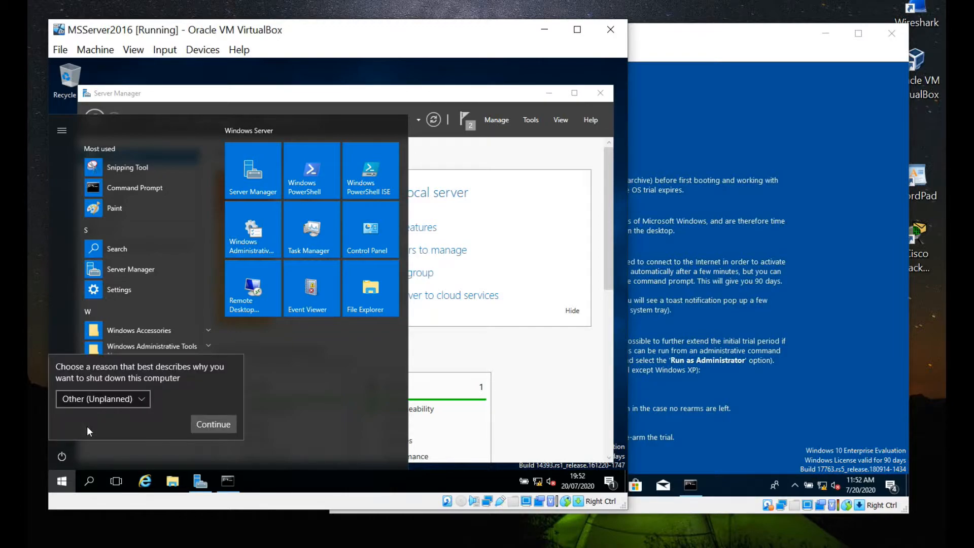
left_click(139, 404)
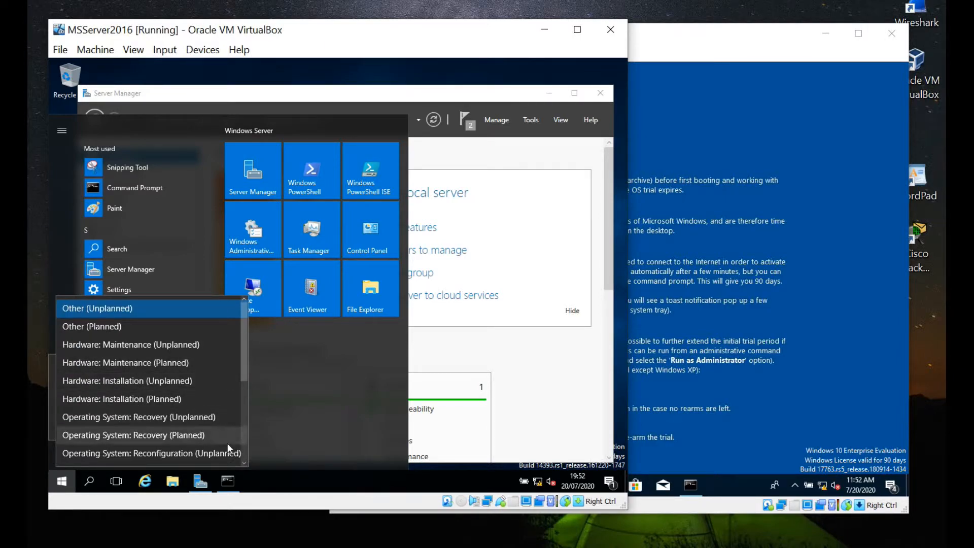
left_click(185, 398)
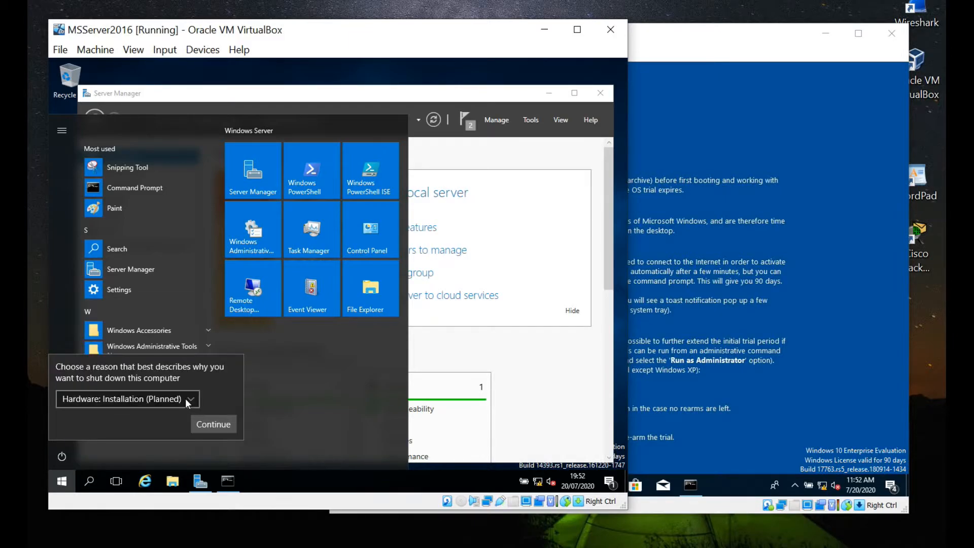
left_click(220, 429)
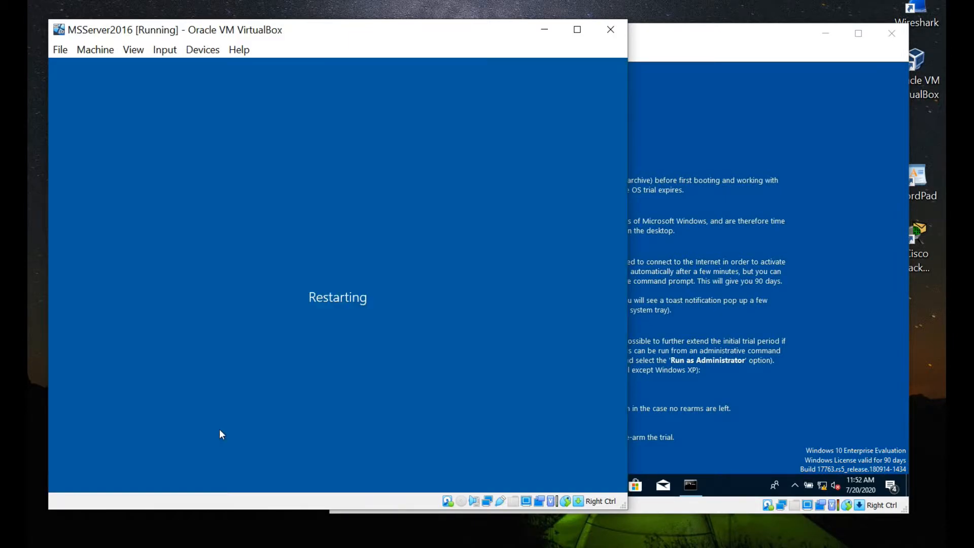
Step: Switch to the MSEdge - Win10 virtual machine and open a Command Prompt there
left_click(697, 217)
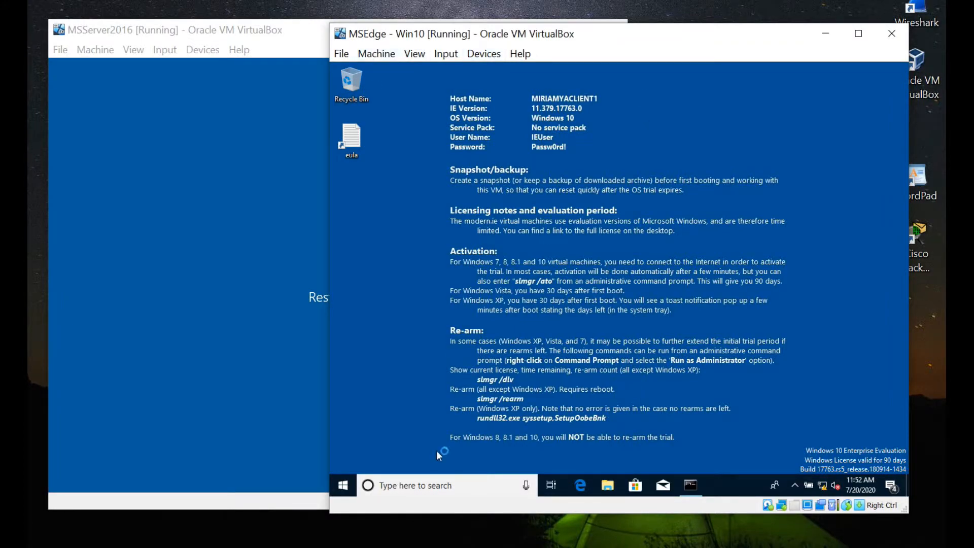
left_click(429, 485)
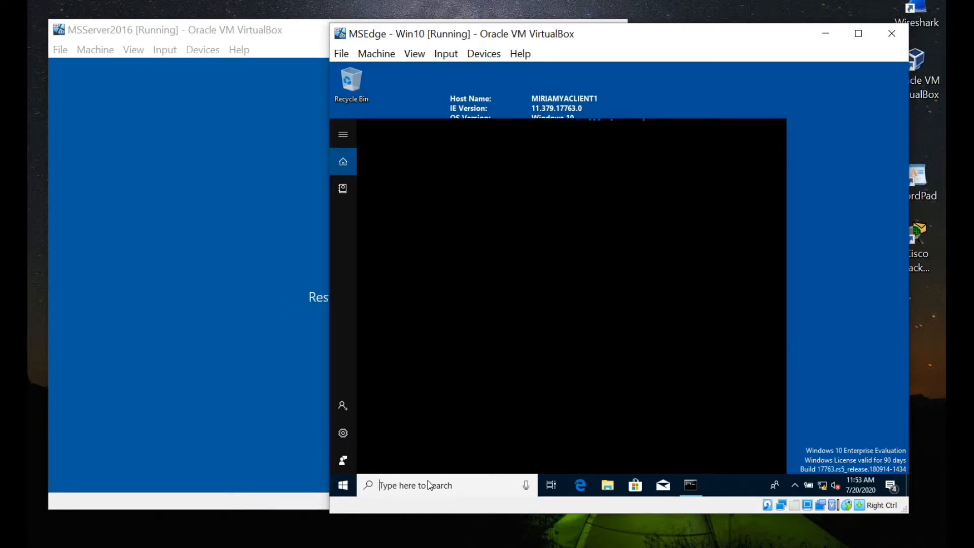
type("con")
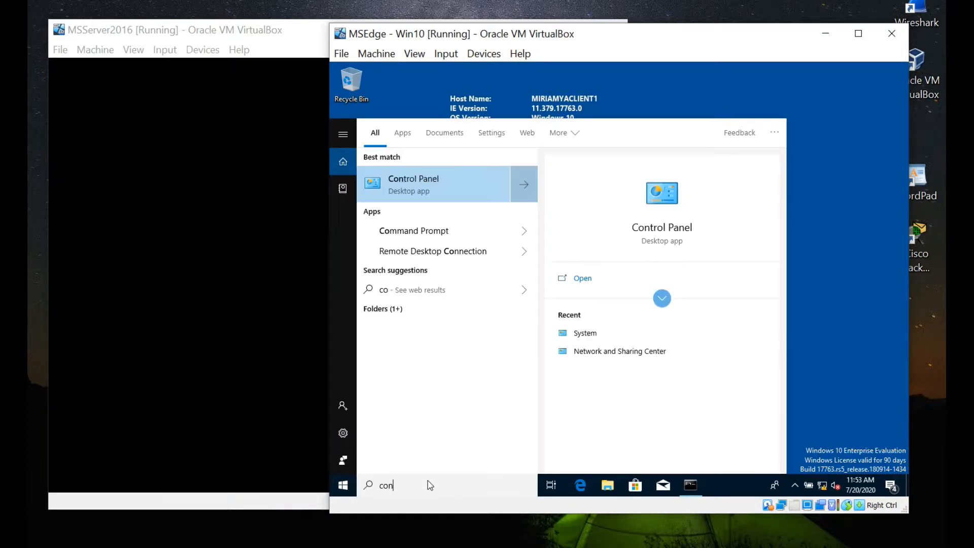
key("BackSpace")
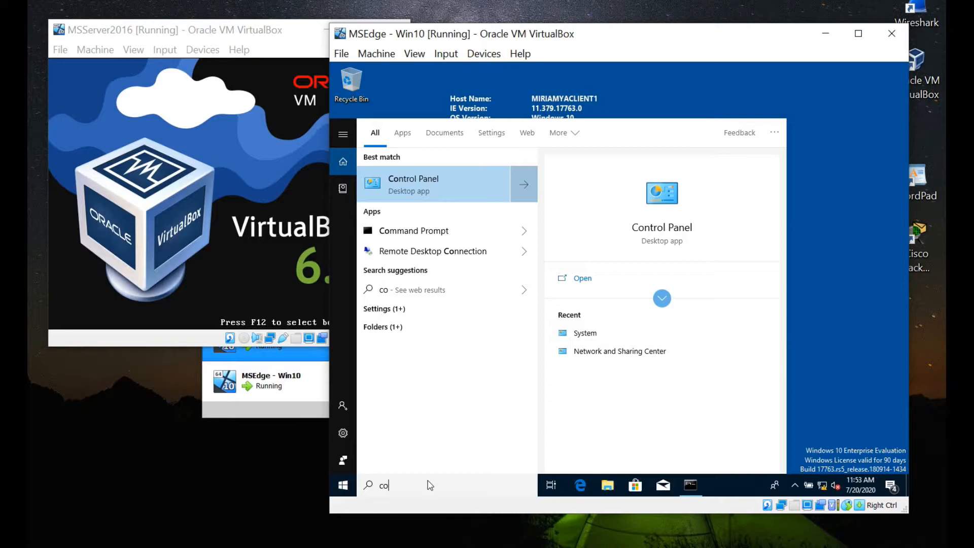
left_click(456, 231)
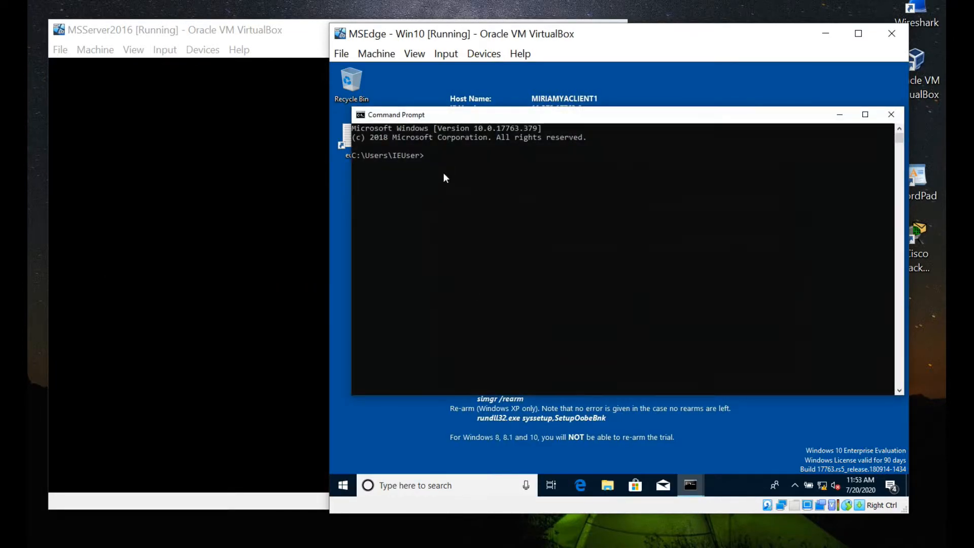
Step: Run ipconfig in the client's Command Prompt to display its IP configuration
left_click(435, 155)
left_click(426, 156)
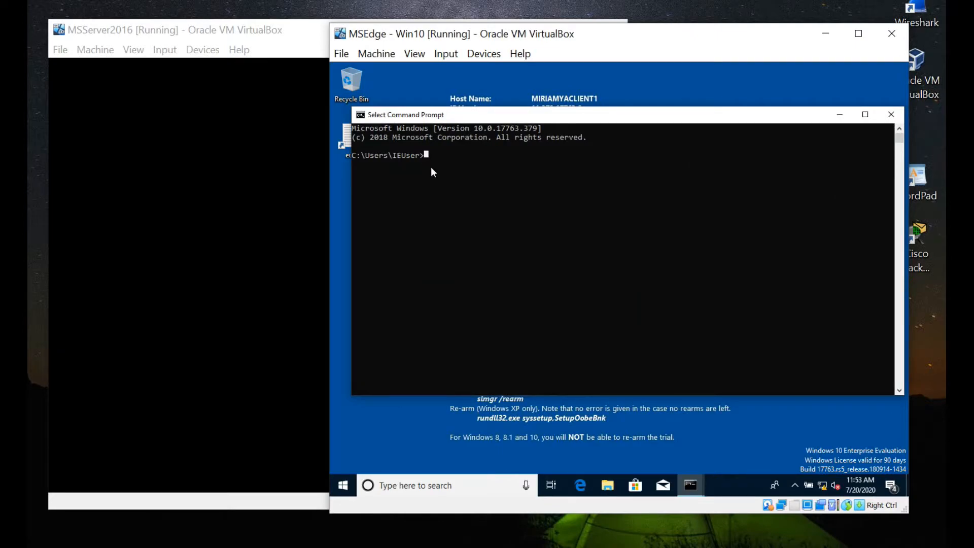
type("ipconfig")
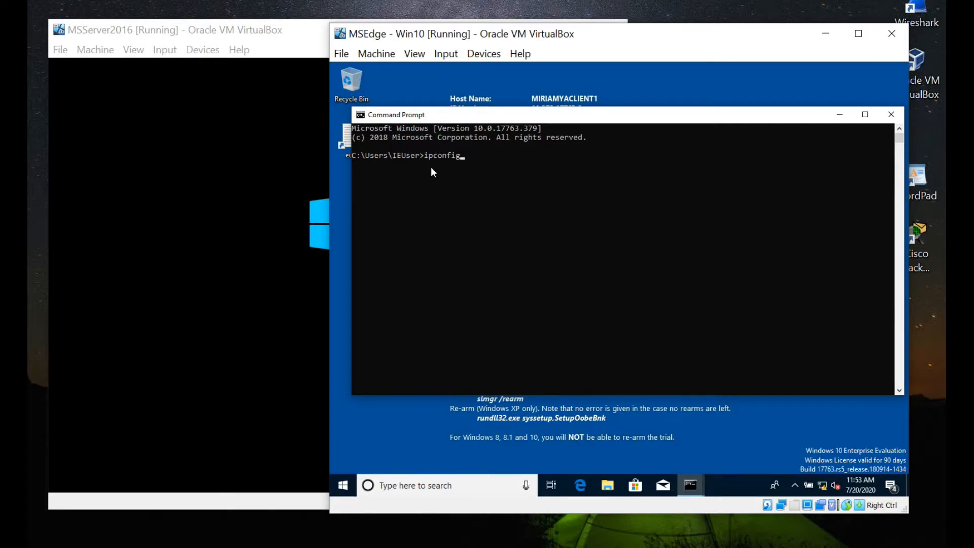
key("Return")
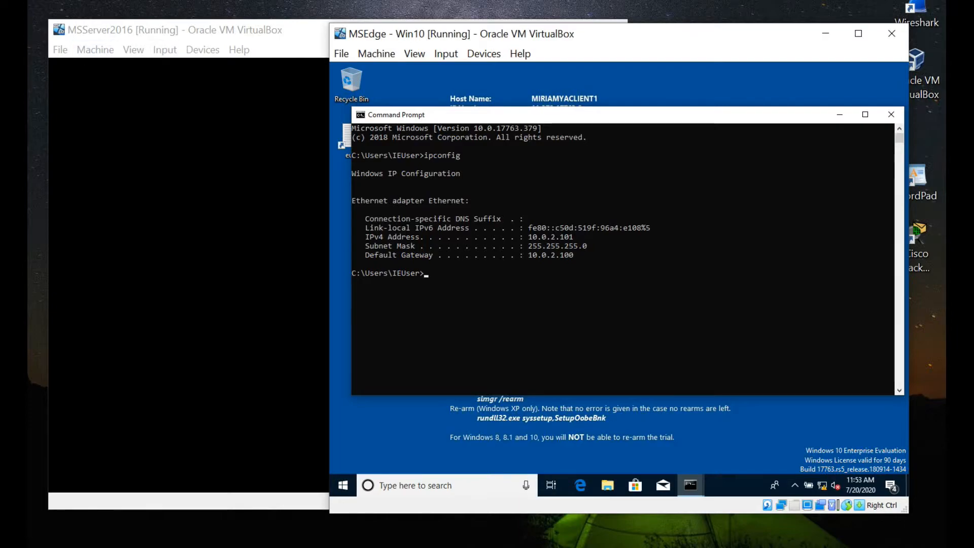
left_click(228, 274)
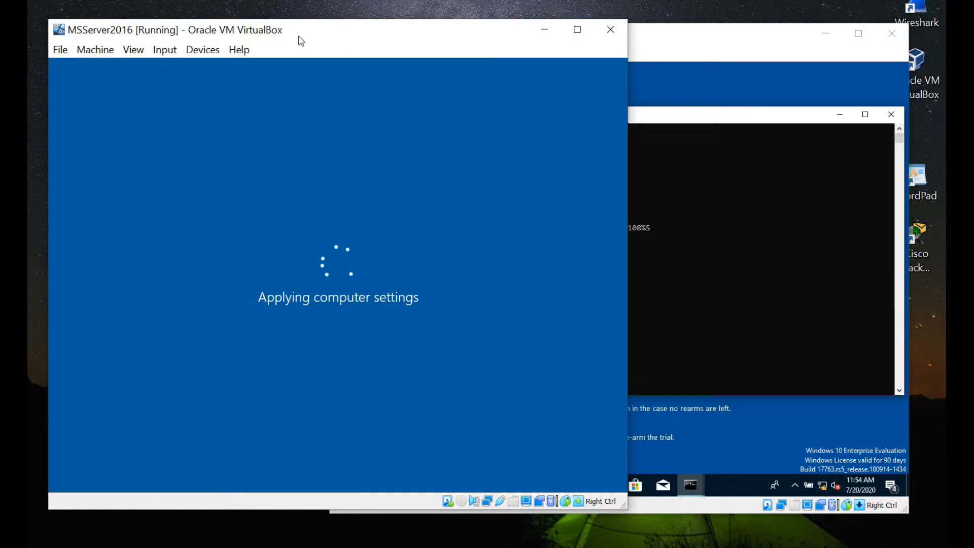
left_click(631, 91)
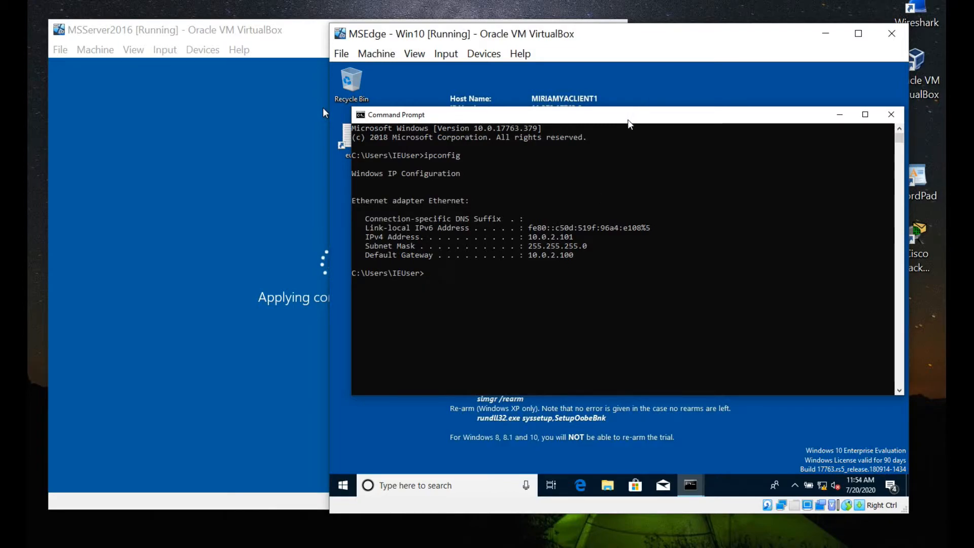
left_click_drag(628, 123, 632, 118)
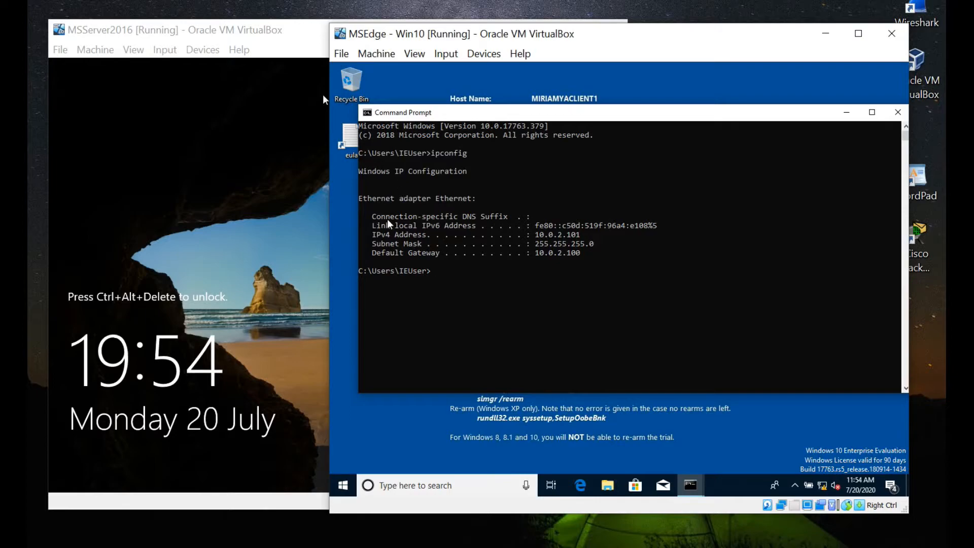
Step: Switch to the MSServer2016 virtual machine, unlock it and sign in as DOMAIN\Administrator with the account password
left_click(266, 61)
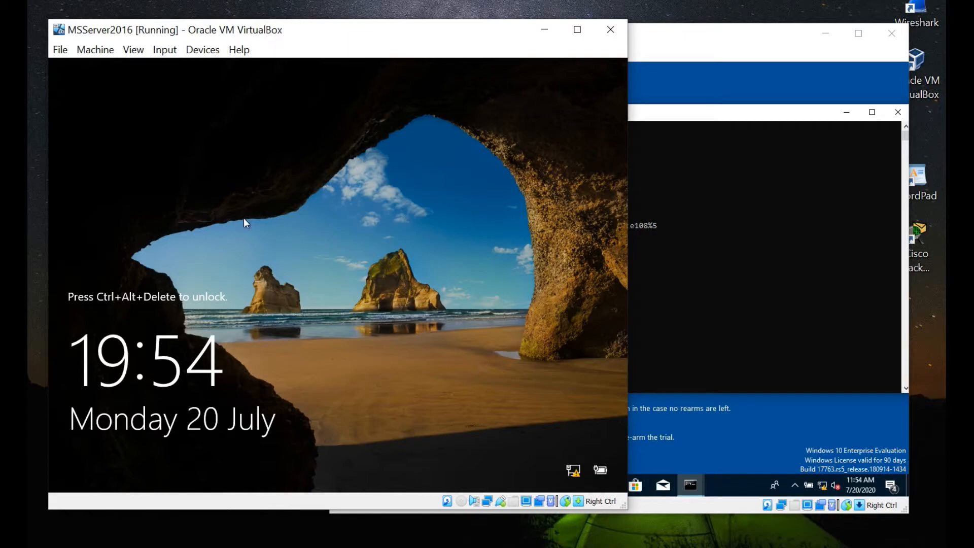
left_click(170, 53)
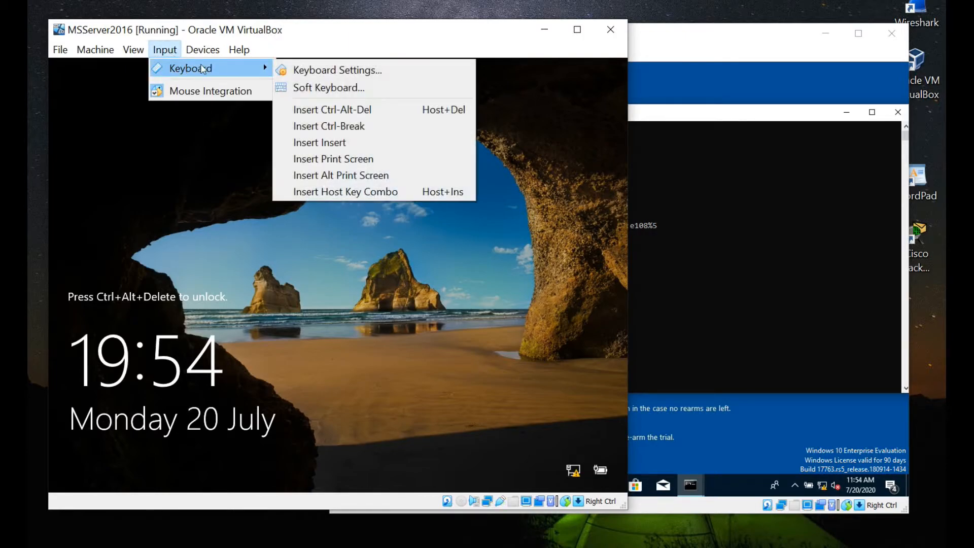
mouse_move(191, 57)
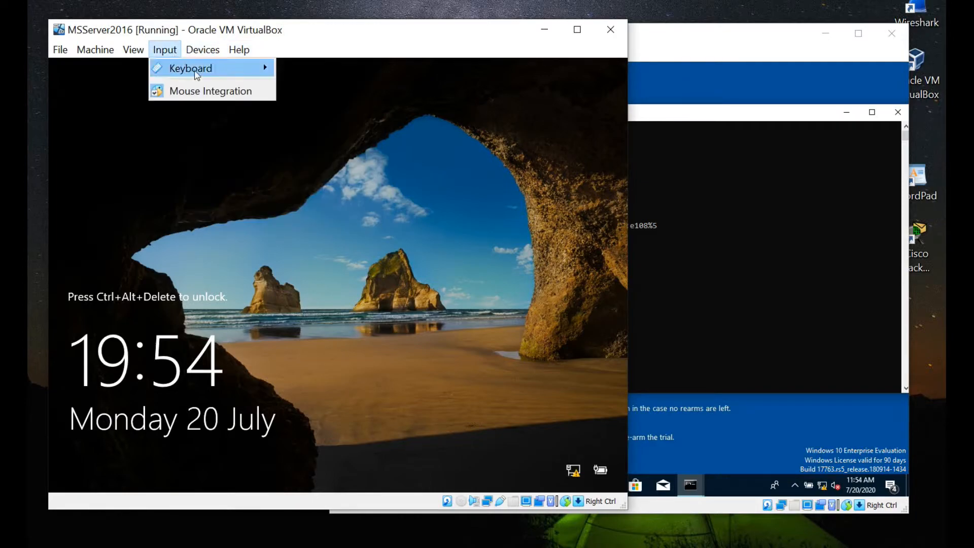
mouse_move(213, 68)
left_click(311, 110)
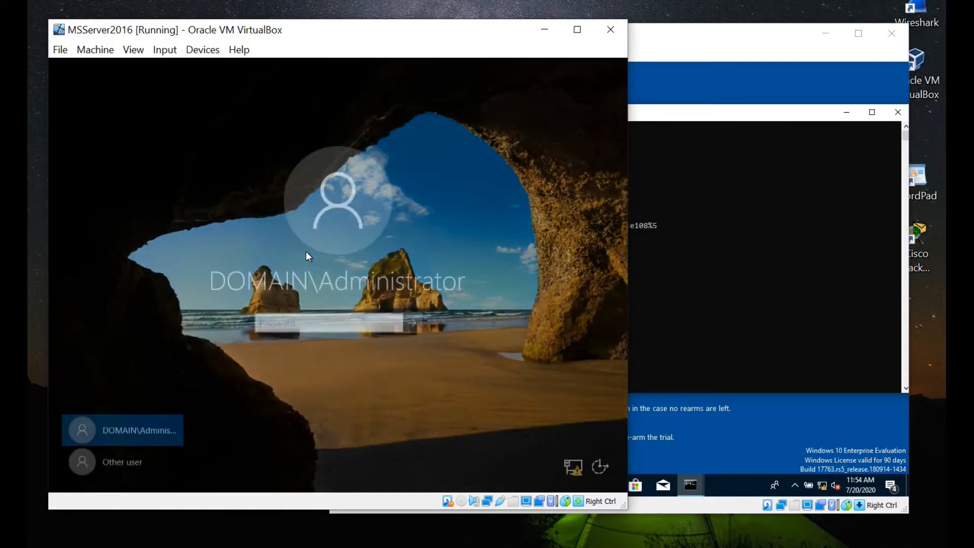
type("****")
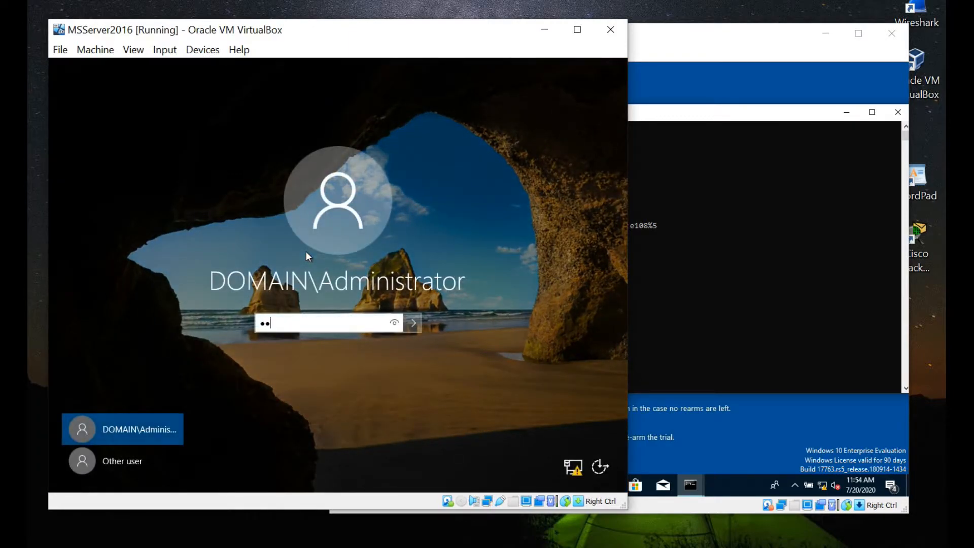
type("****")
key("Return")
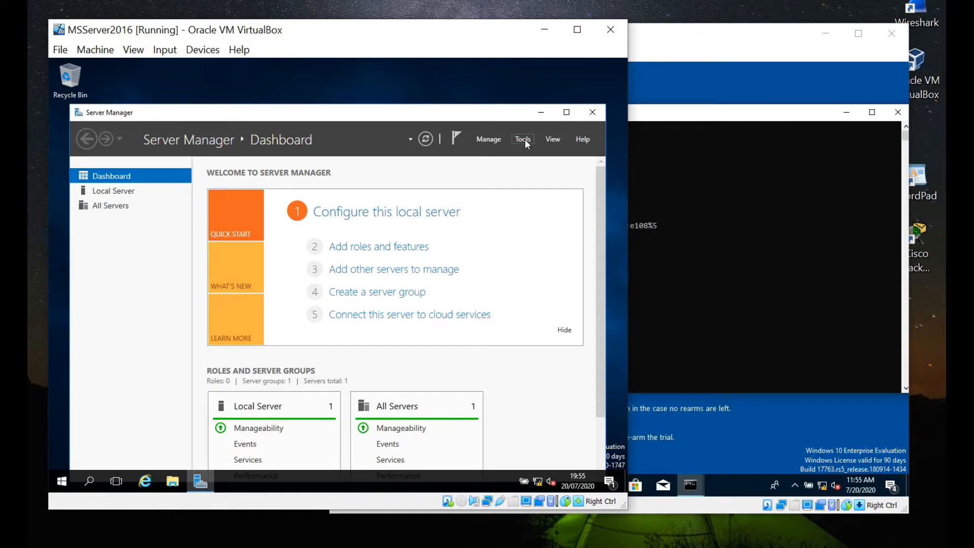
Step: Open the DHCP console from Server Manager and expand myaserver.domain.com and its IPv4 node
left_click(525, 141)
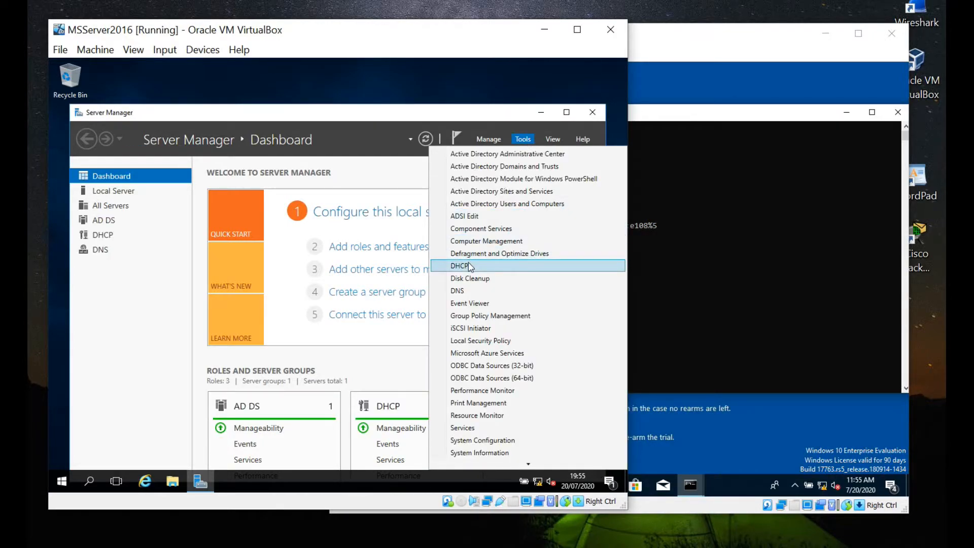
left_click(471, 266)
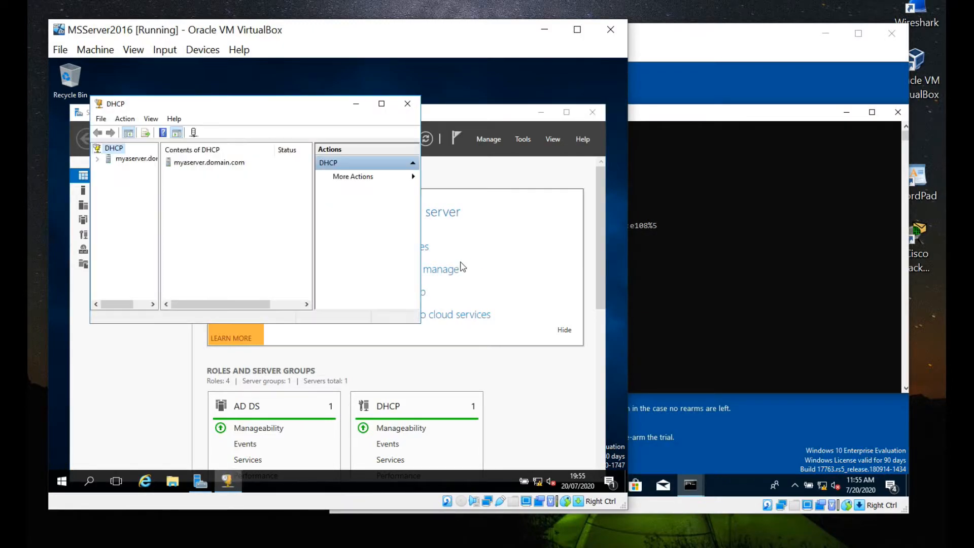
double_click(139, 158)
right_click(139, 159)
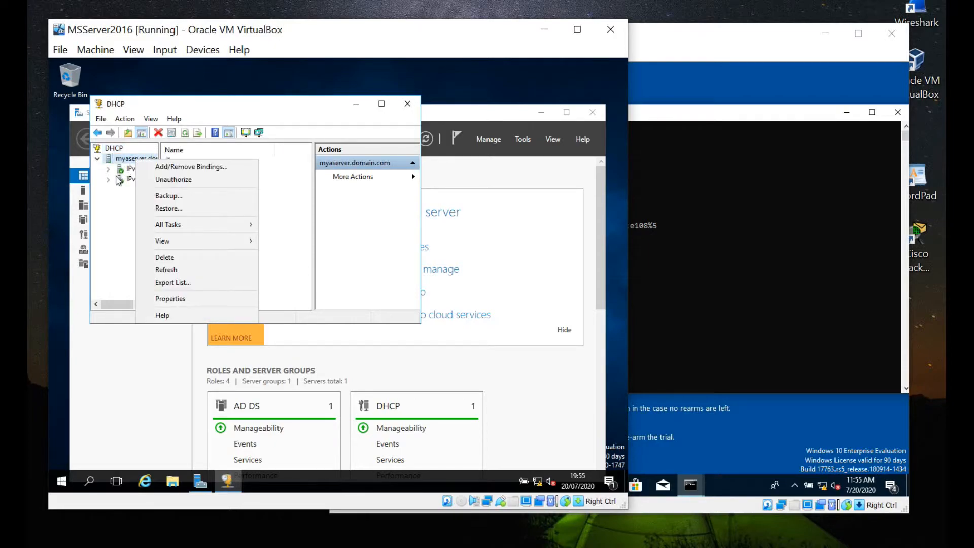
left_click(105, 199)
right_click(130, 172)
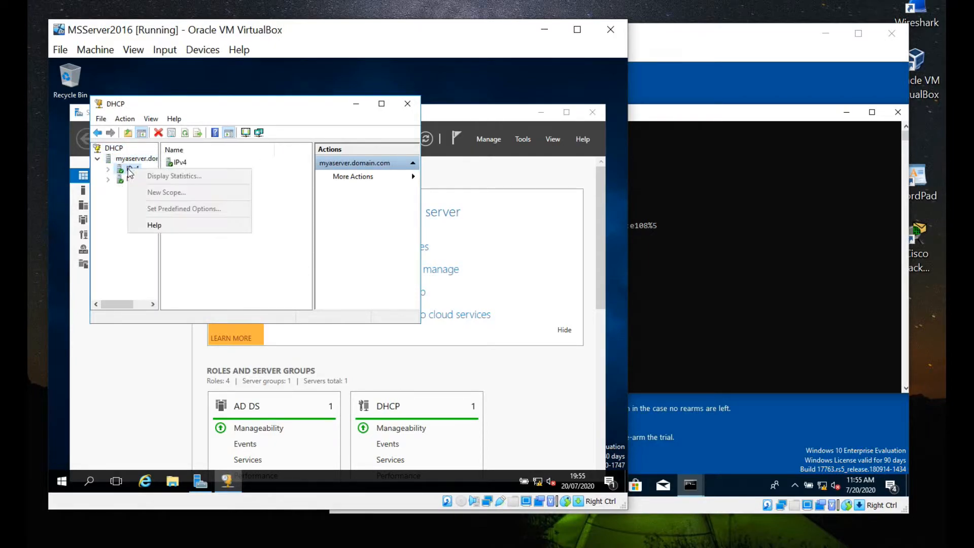
left_click(127, 169)
double_click(125, 170)
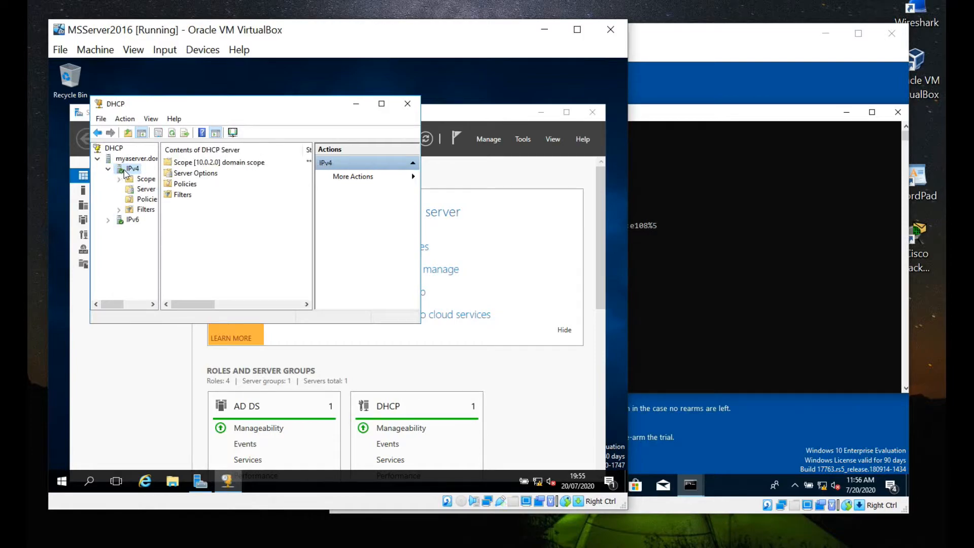
Step: Examine the address pool of the IPv4 domain scope and the contents of the IPv6 node
double_click(211, 163)
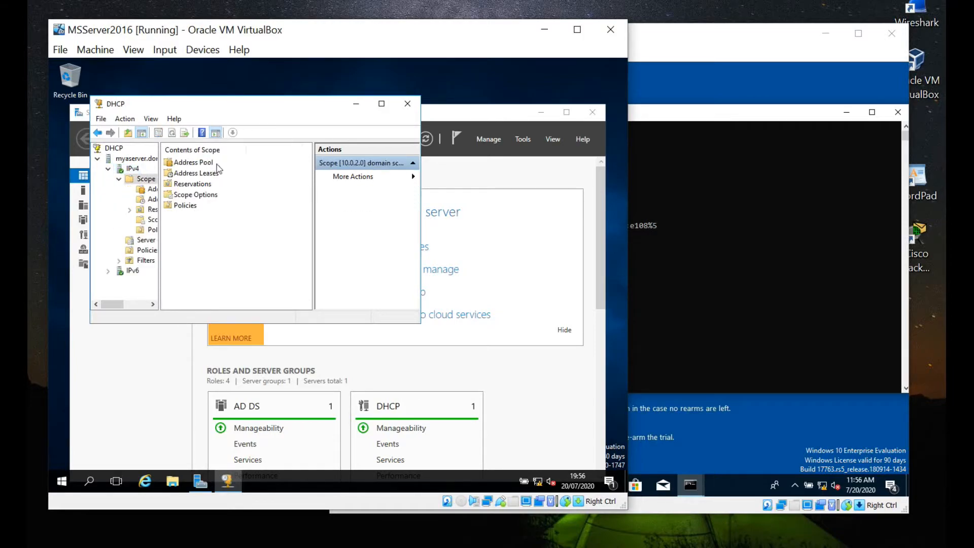
double_click(211, 163)
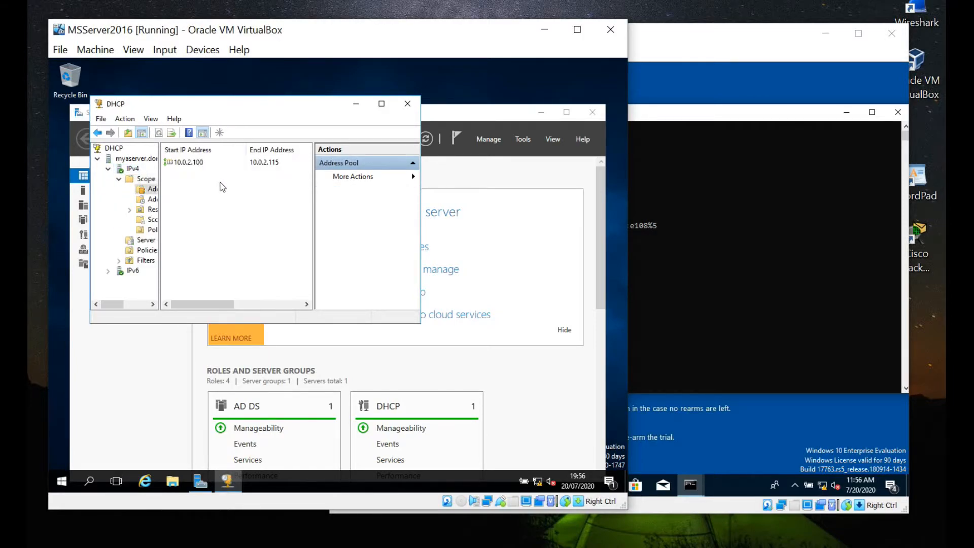
double_click(131, 271)
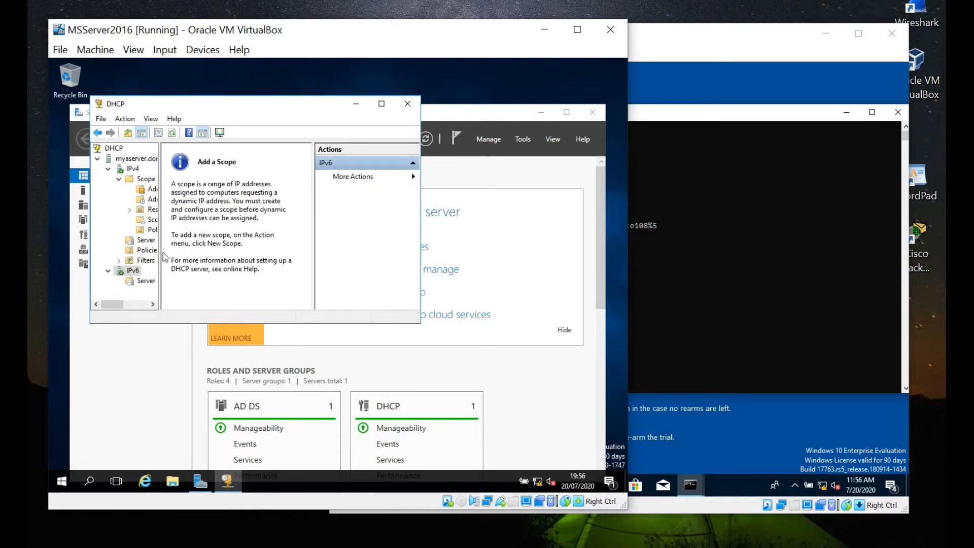
left_click(108, 270)
Step: Widen the console tree and delete the active domain scope [10.0.2.0] under IPv4
left_click_drag(161, 211, 211, 210)
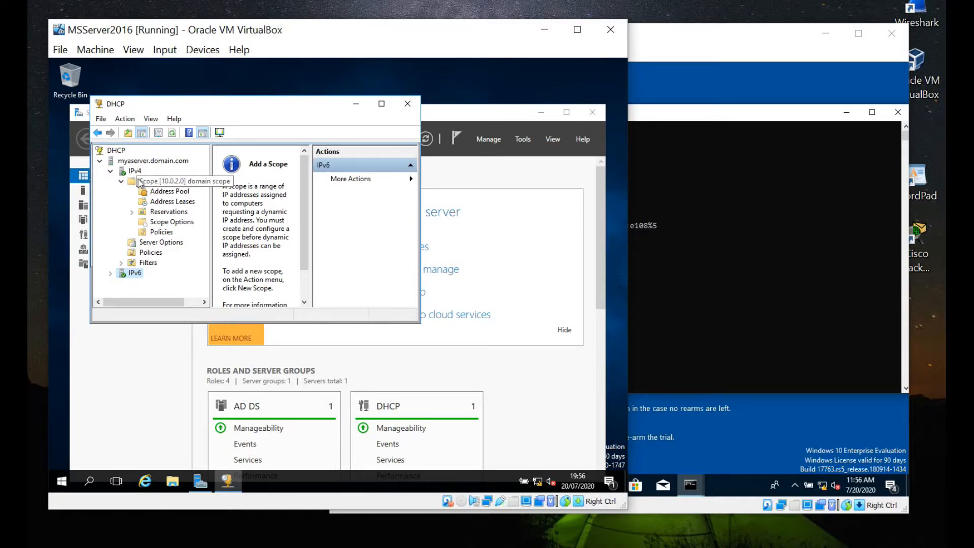
left_click(110, 172)
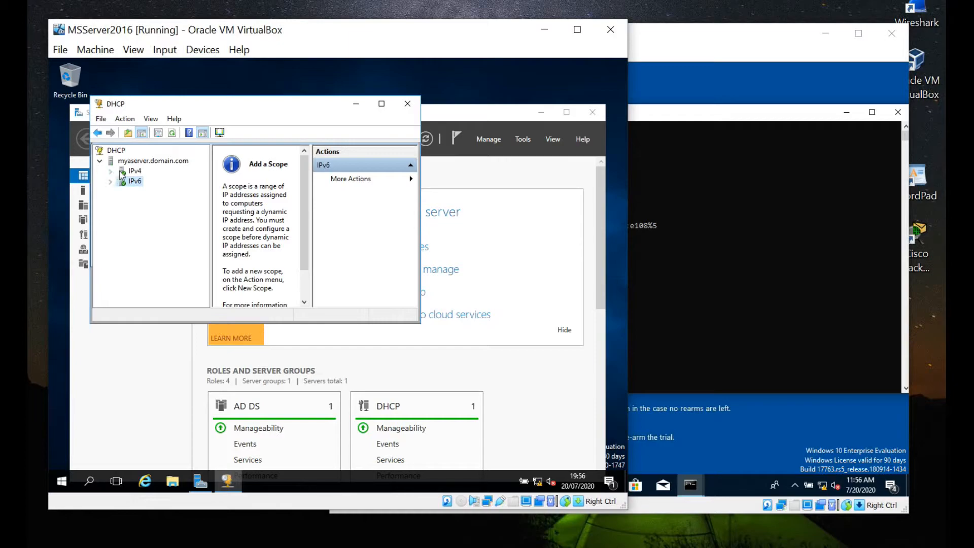
right_click(128, 172)
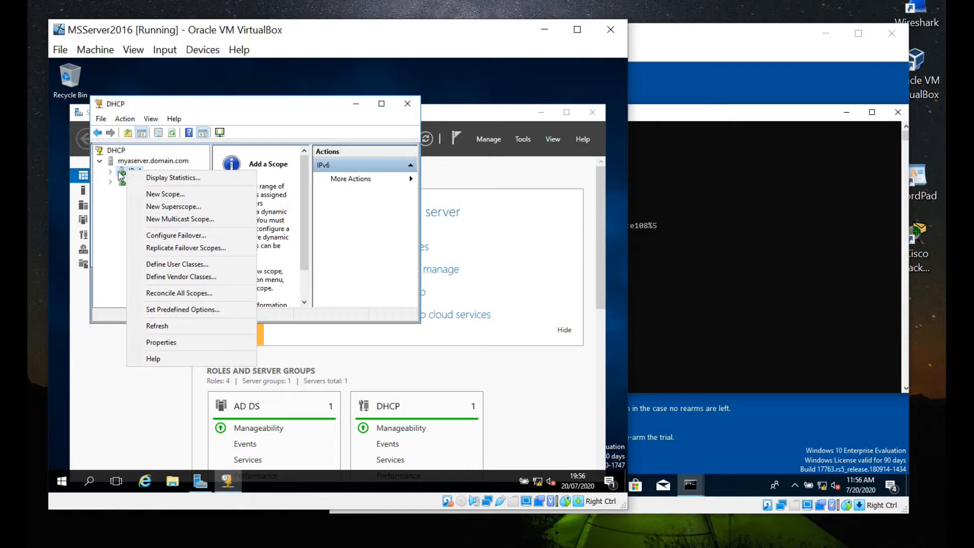
left_click(127, 174)
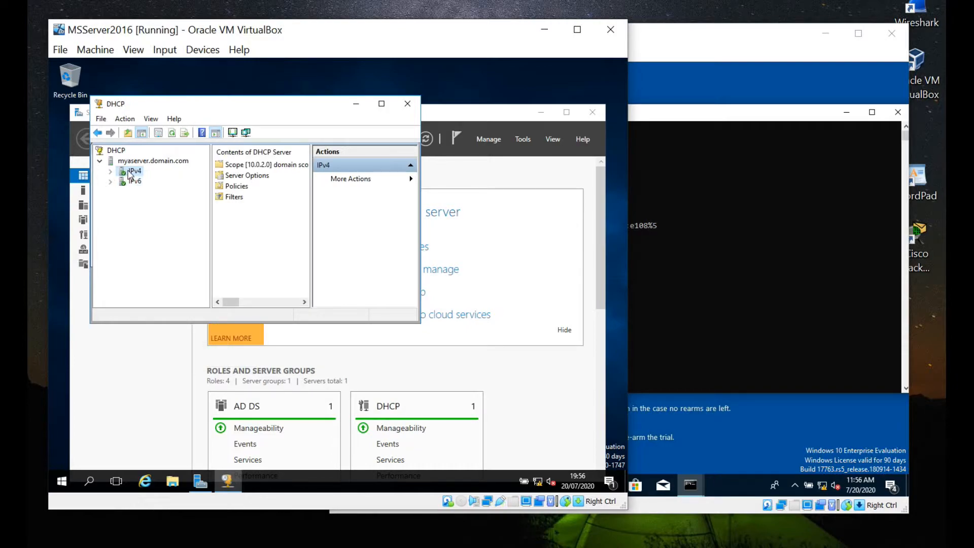
left_click(110, 171)
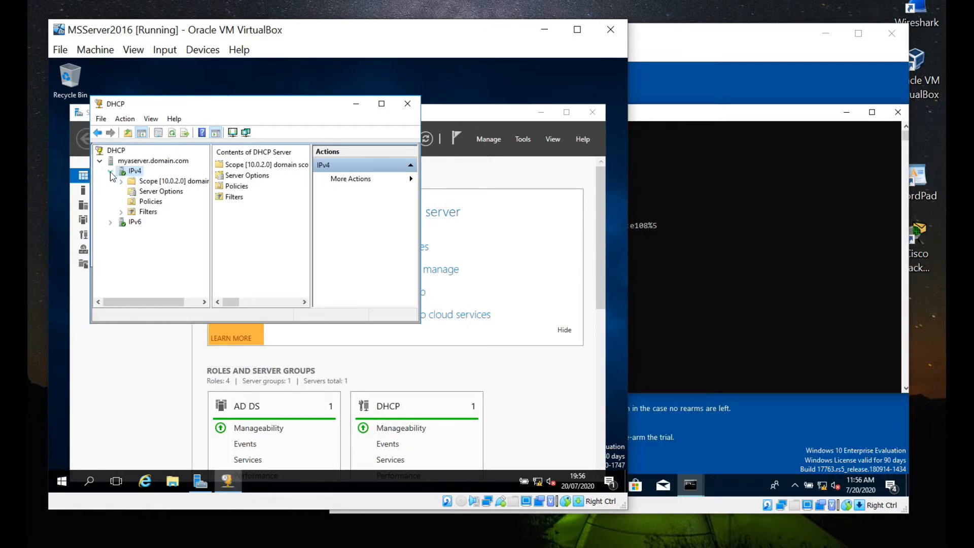
right_click(155, 182)
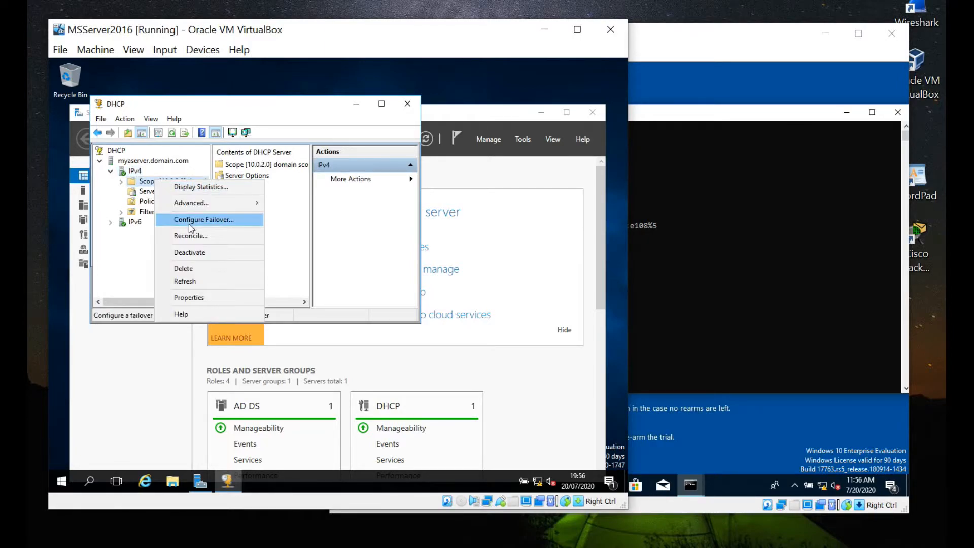
left_click(196, 274)
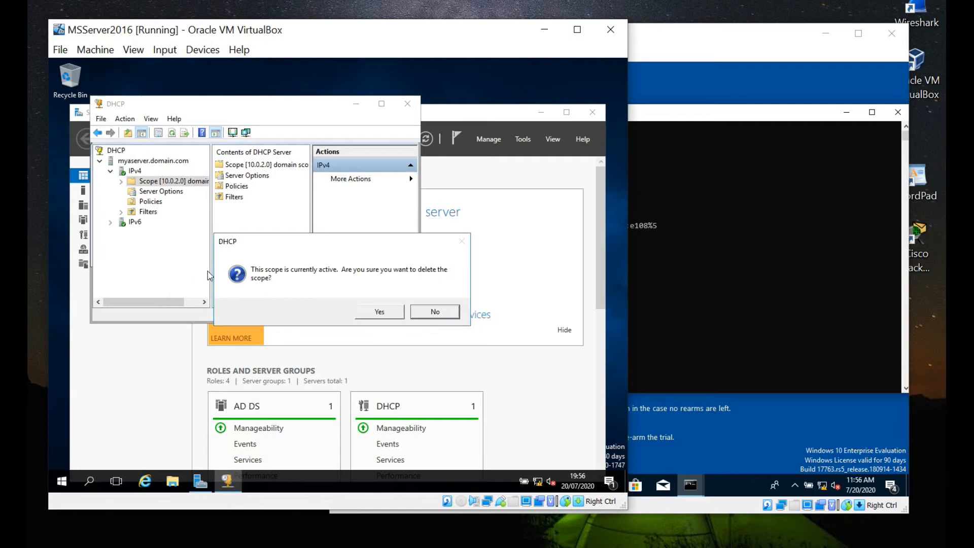
left_click(380, 313)
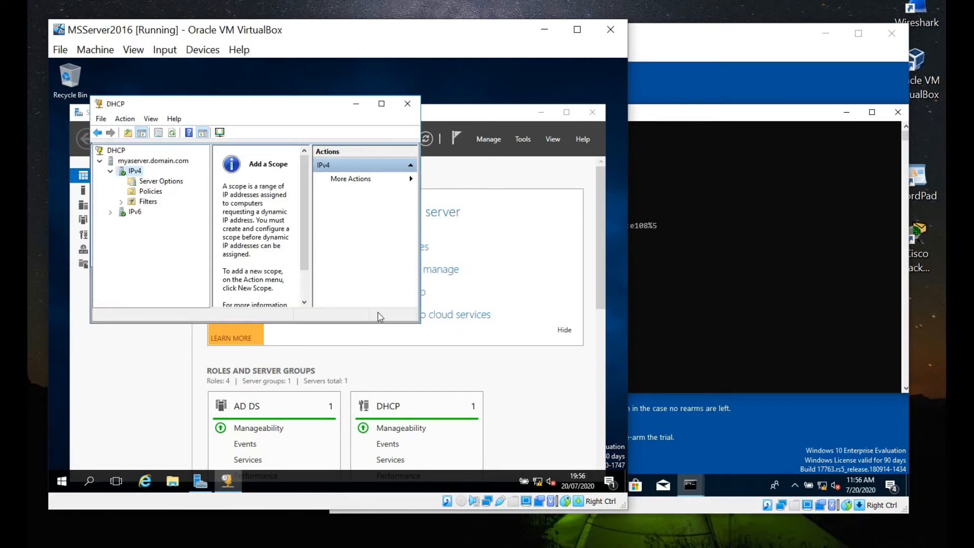
Step: Start a new IPv4 scope on myaserver.domain.com with "domain scope" as both its name and description
left_click(147, 173)
right_click(147, 173)
left_click(167, 193)
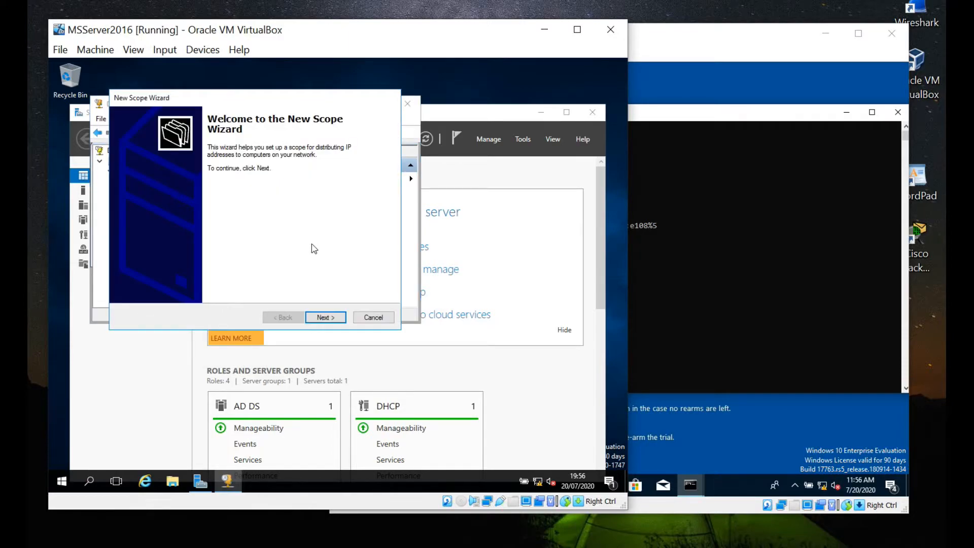
left_click(319, 317)
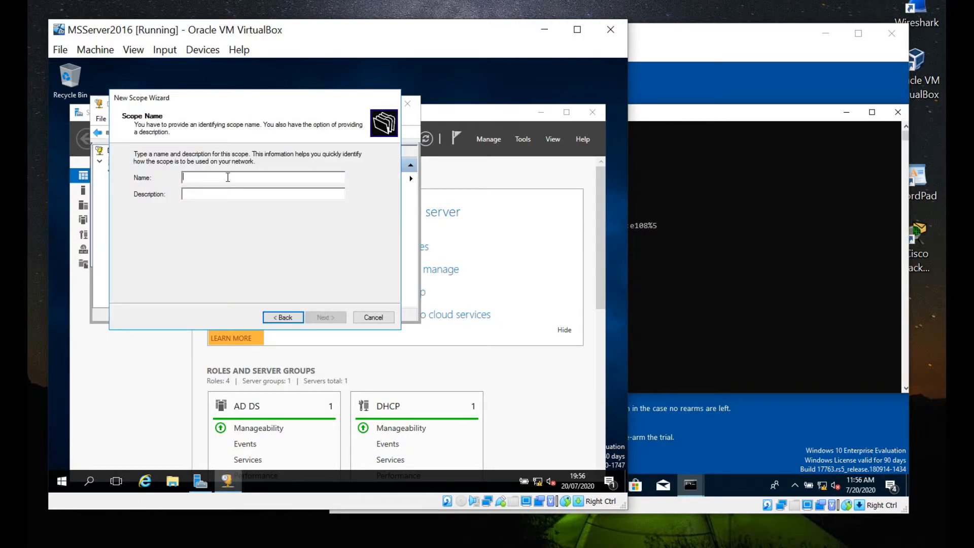
type("dom")
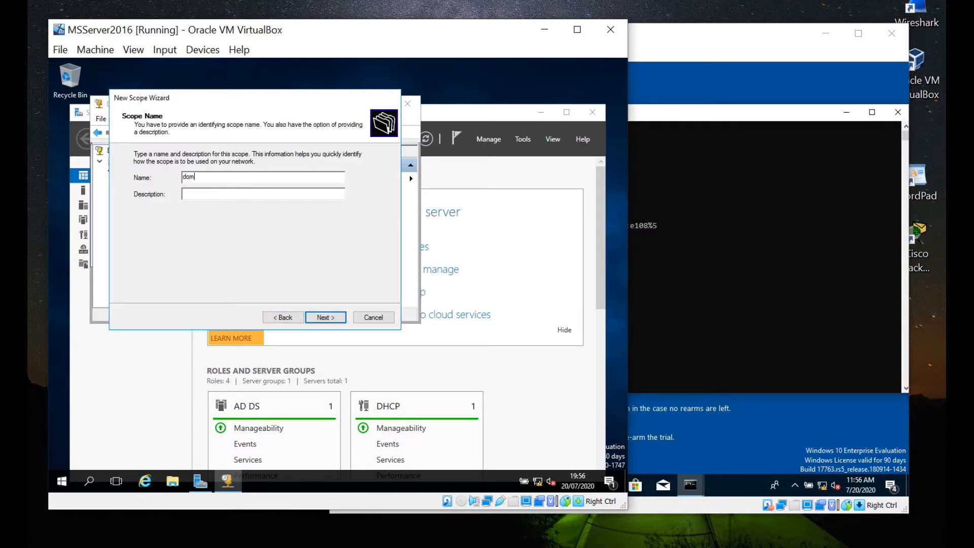
type("ain sco")
key("BackSpace")
type("ope")
key("Tab")
type("domain scope")
left_click(335, 322)
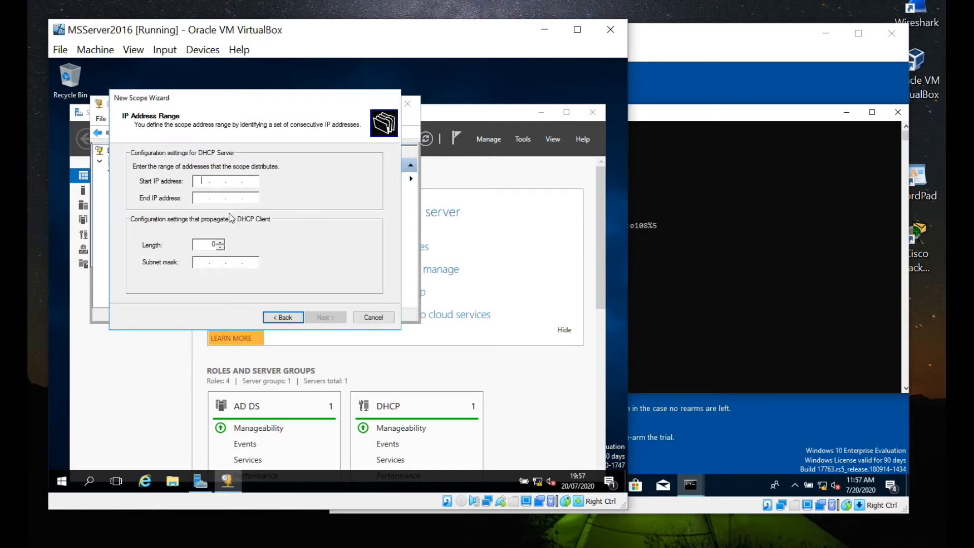
Step: Set the scope's address range to 10.0.2.105 through 10.0.2.112 with subnet mask 255.255.255.0
left_click(202, 182)
type("10 . 0 . 2 . 105")
left_click(198, 198)
type("10.0.")
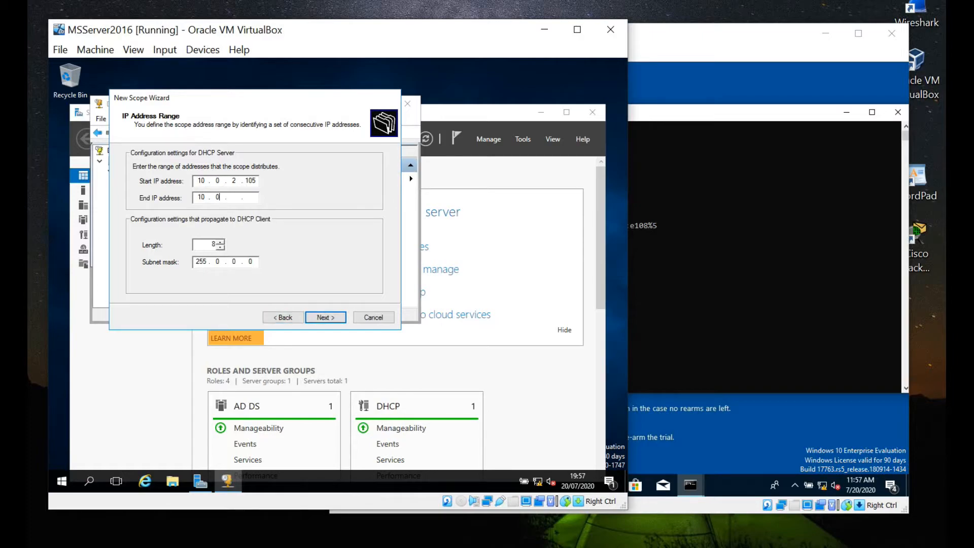
type("2.112")
left_click(219, 261)
type("255.2")
key("Tab")
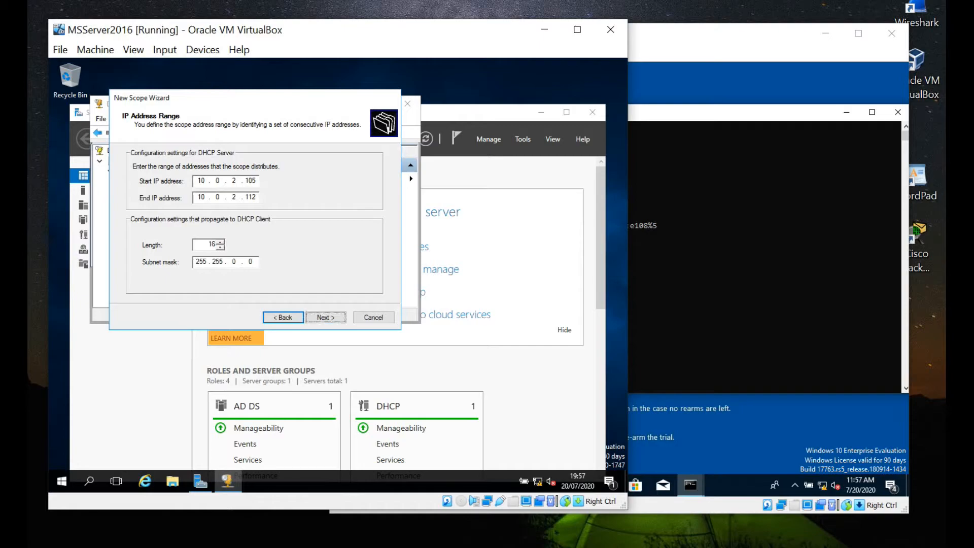
left_click(238, 264)
type("255 .")
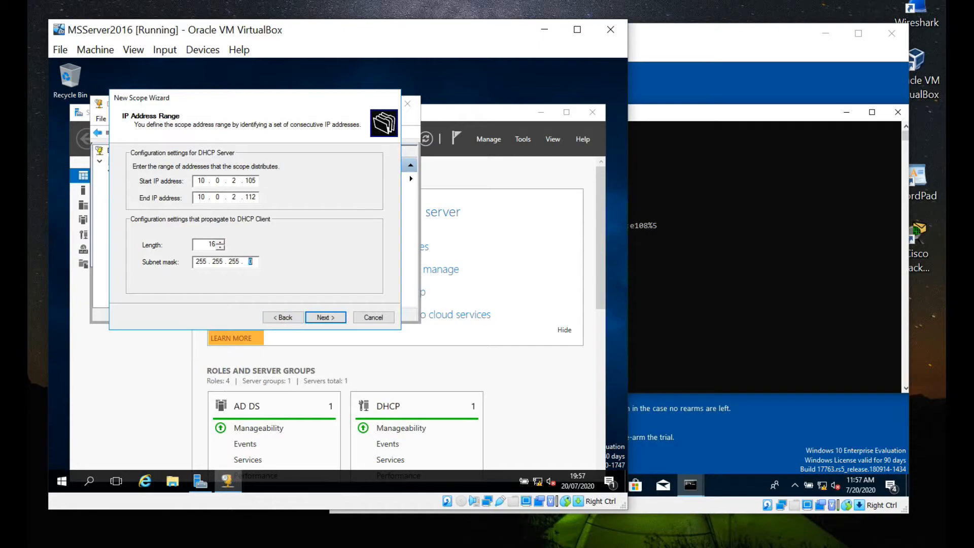
left_click(235, 197)
left_click(329, 318)
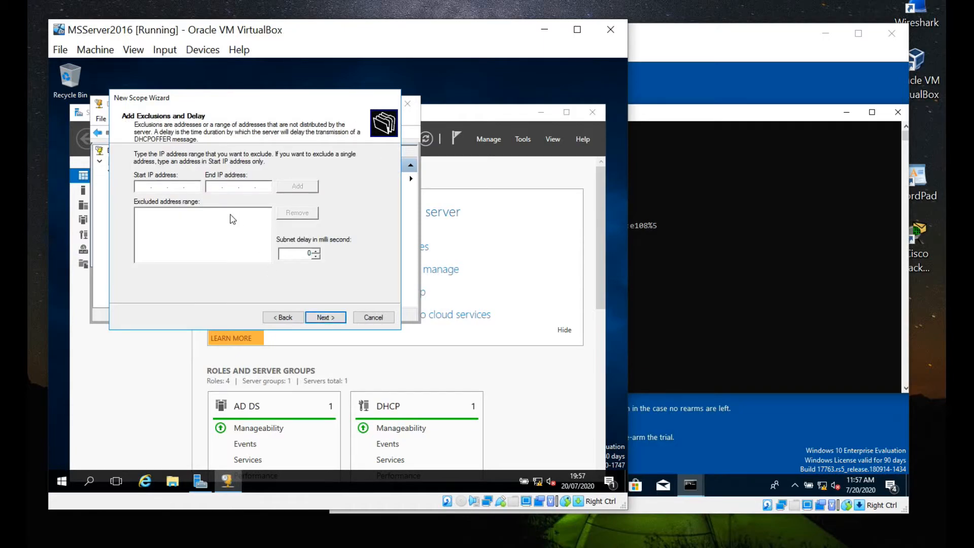
Step: Exclude the addresses 10.0.2.106 to 10.0.2.109 from the scope's distribution
left_click(151, 185)
type("10 . 0")
type("2 . 106")
left_click(217, 185)
type("10 . 0 . 2 . 109")
left_click(297, 188)
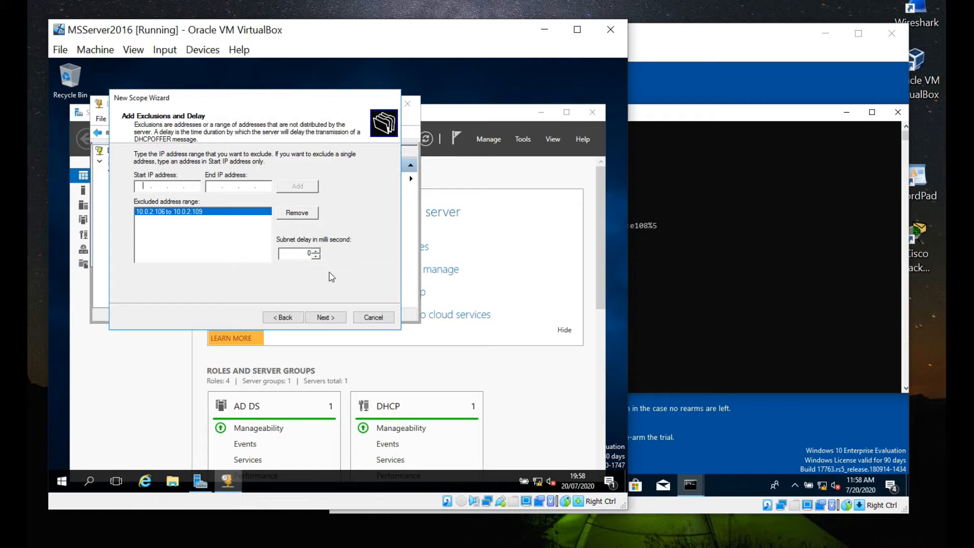
left_click(326, 319)
left_click(325, 318)
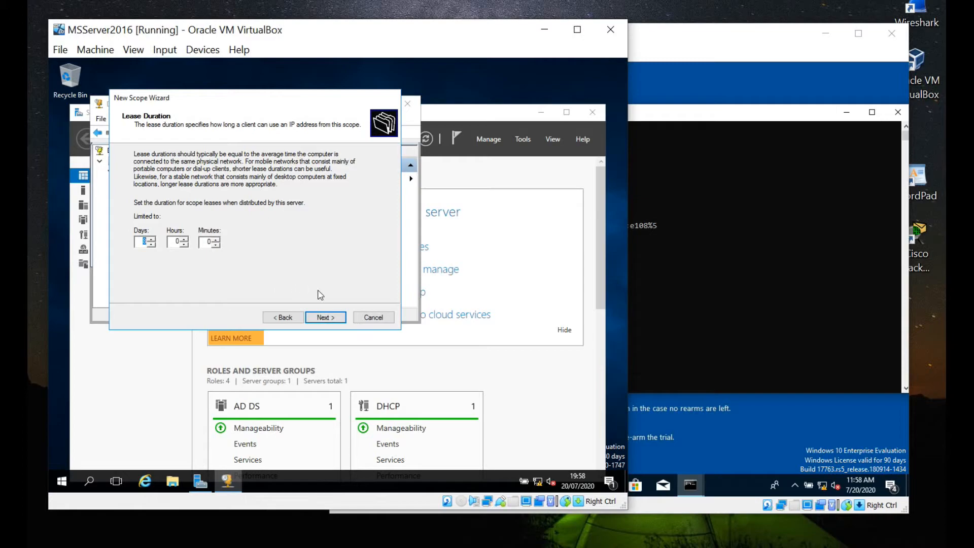
Step: Finish and activate the scope with the default lease duration, parent domain Domain.com and DNS server 10.0.2.100, leaving router and WINS empty
left_click(326, 319)
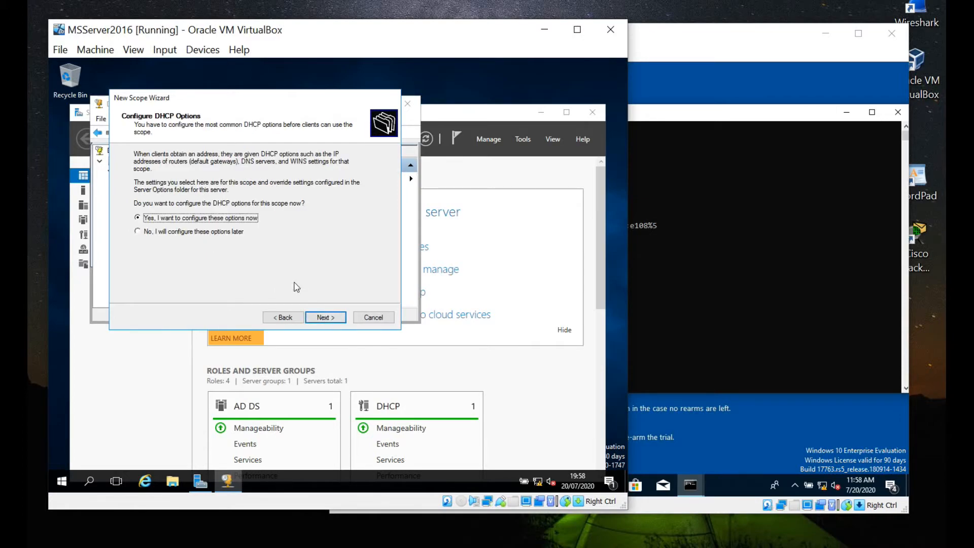
left_click(317, 317)
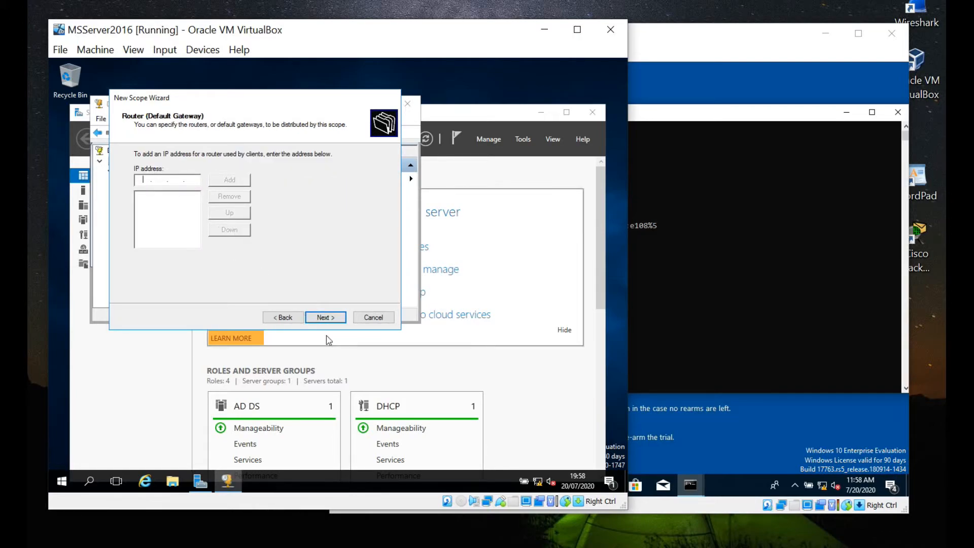
left_click(325, 318)
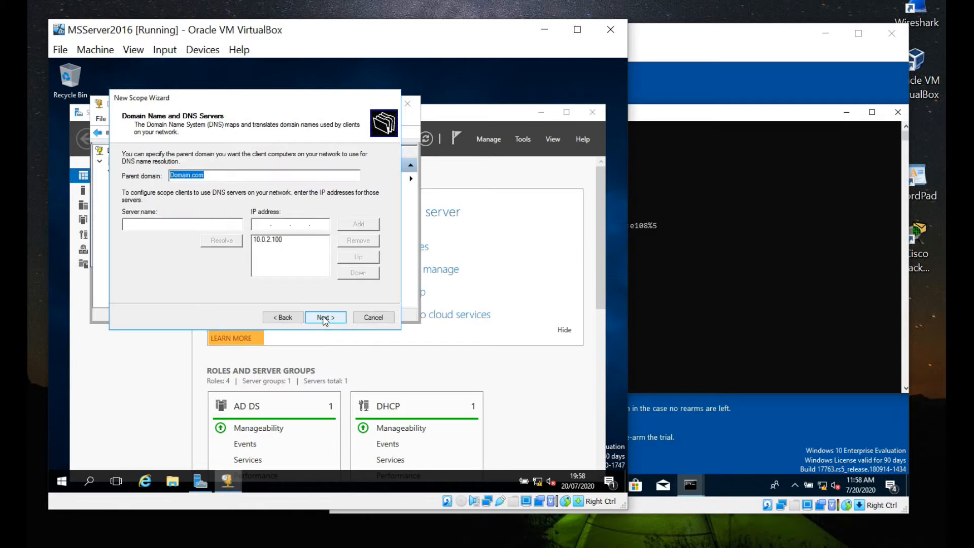
left_click(325, 318)
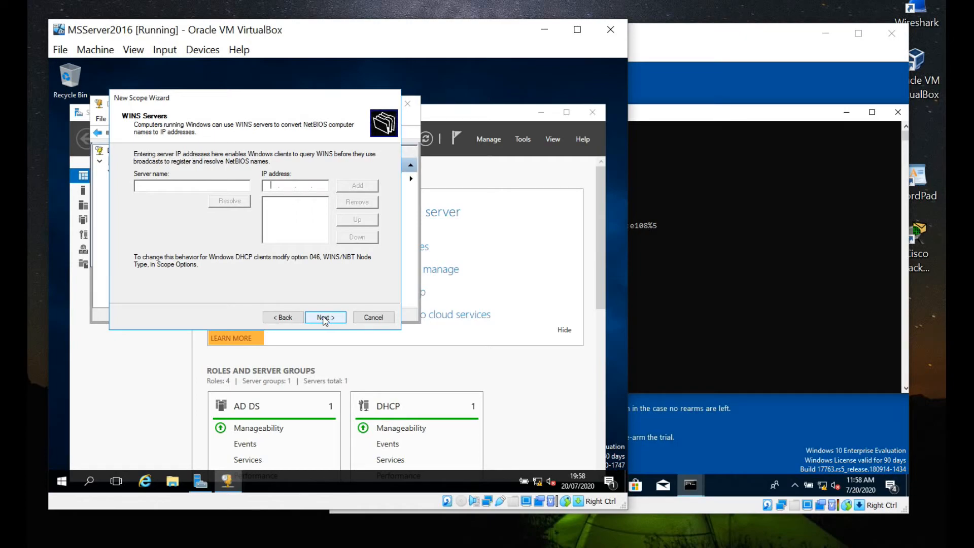
left_click(325, 318)
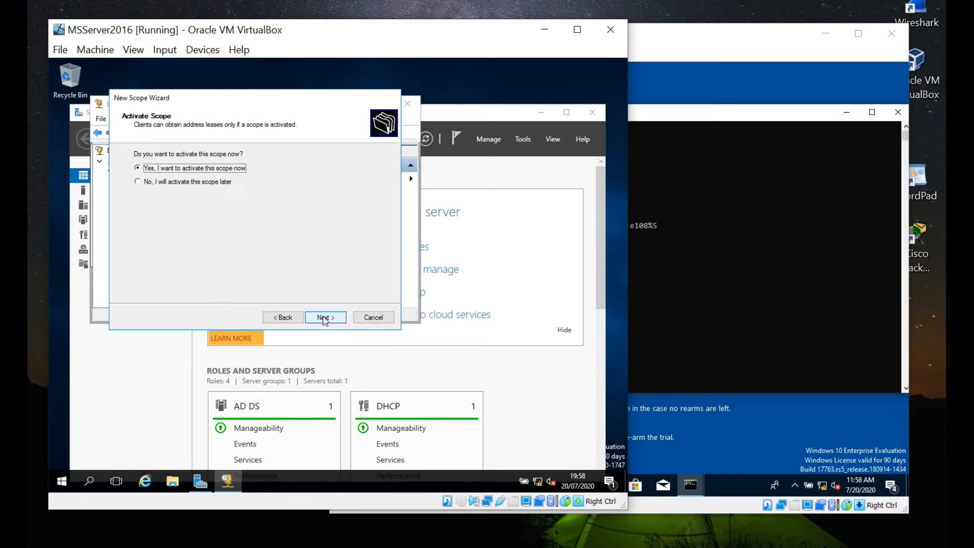
left_click(325, 317)
left_click(324, 317)
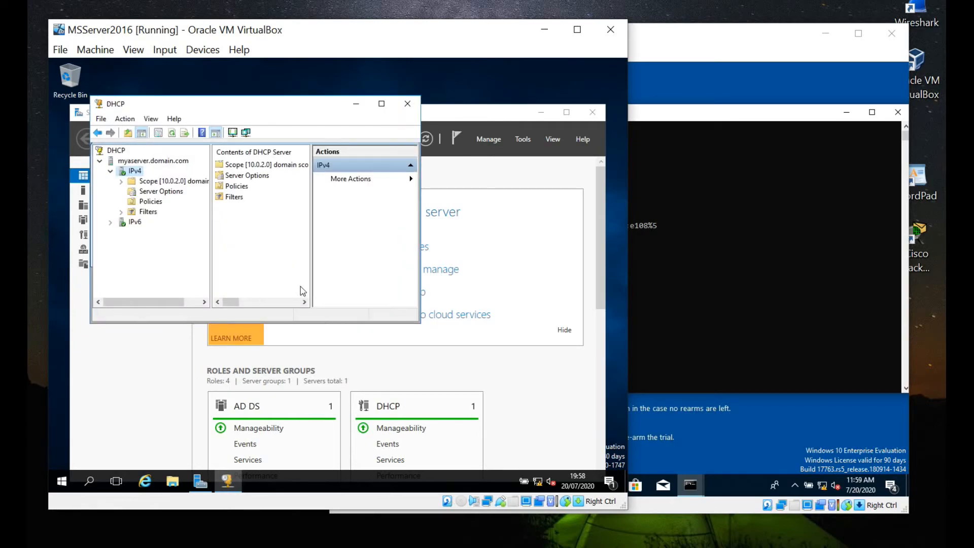
Step: Open the new scope's address pool and enlarge the DHCP window to examine its distributed and excluded ranges
double_click(161, 181)
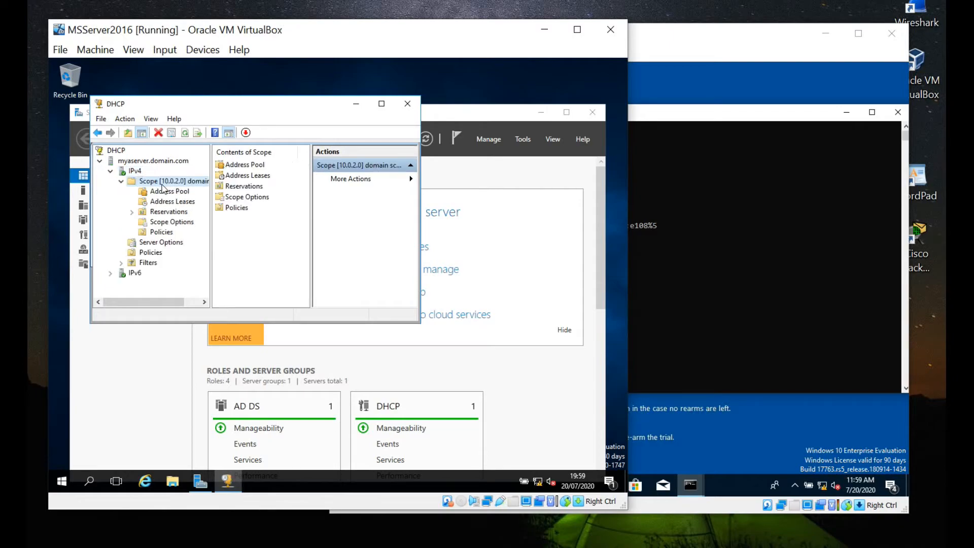
double_click(244, 164)
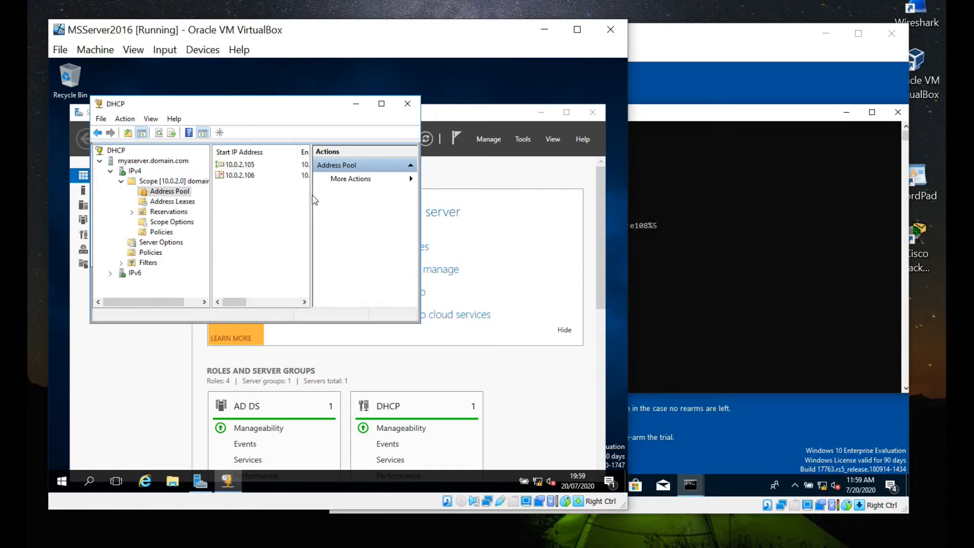
left_click_drag(312, 198, 361, 202)
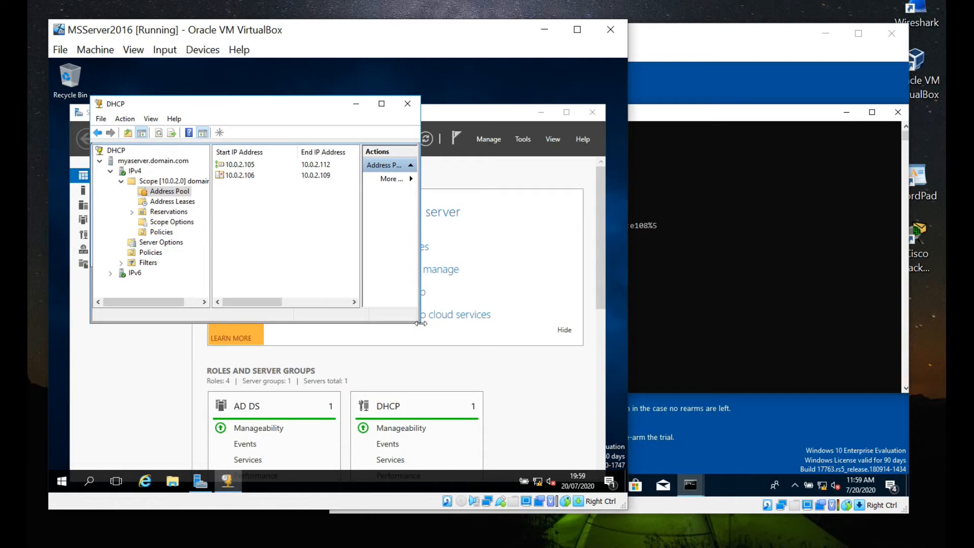
left_click_drag(421, 327, 588, 381)
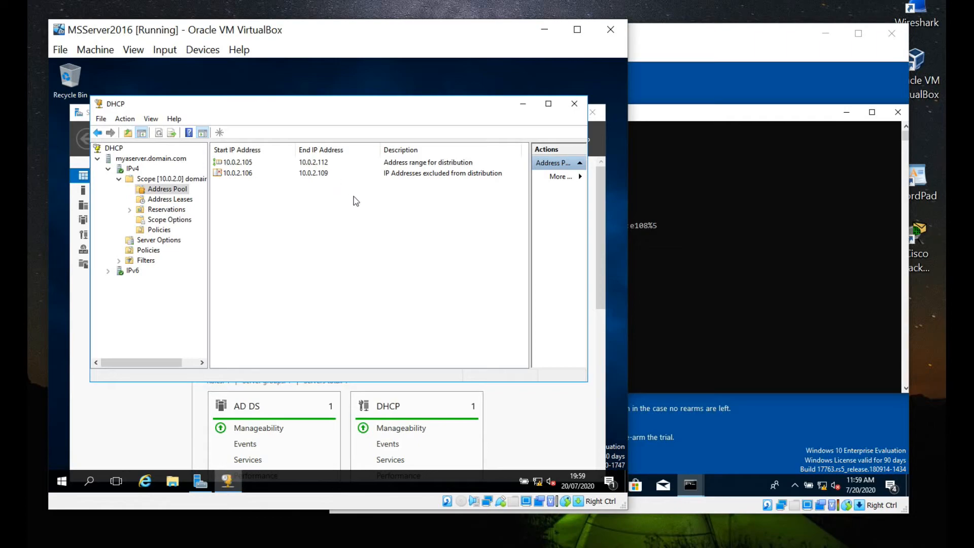
Step: Switch to the MSEdge - Win10 virtual machine, check its IP configuration with ipconfig and minimize the Command Prompt
left_click(687, 264)
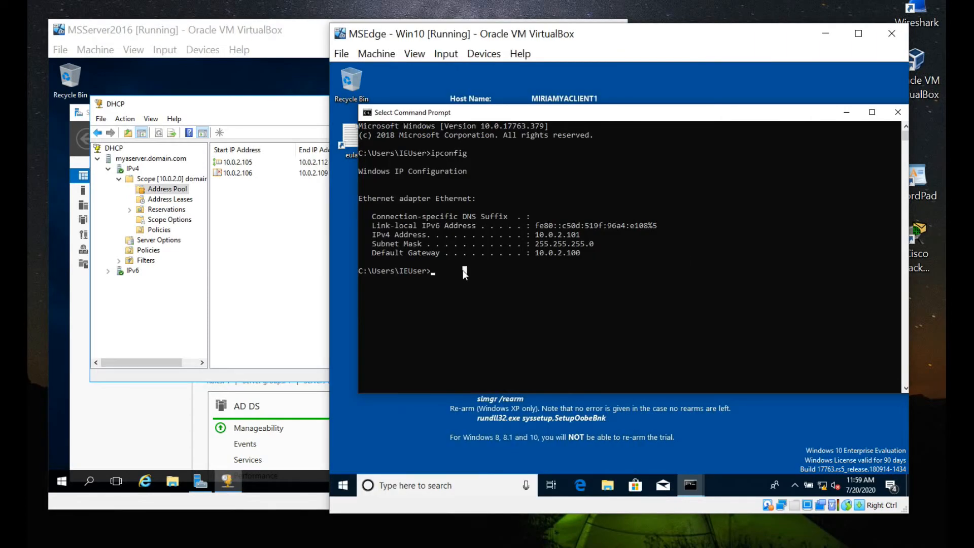
type("ipconfig")
key("Return")
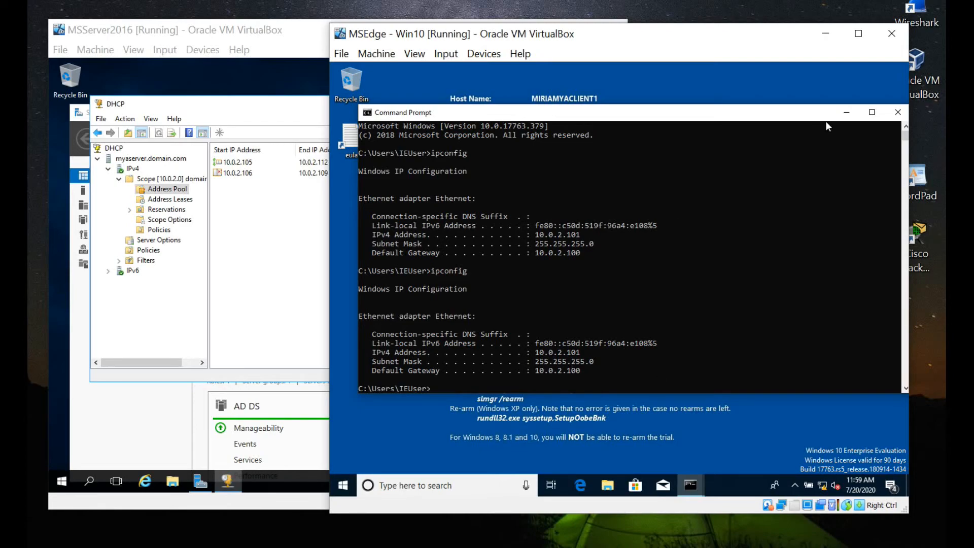
left_click(847, 112)
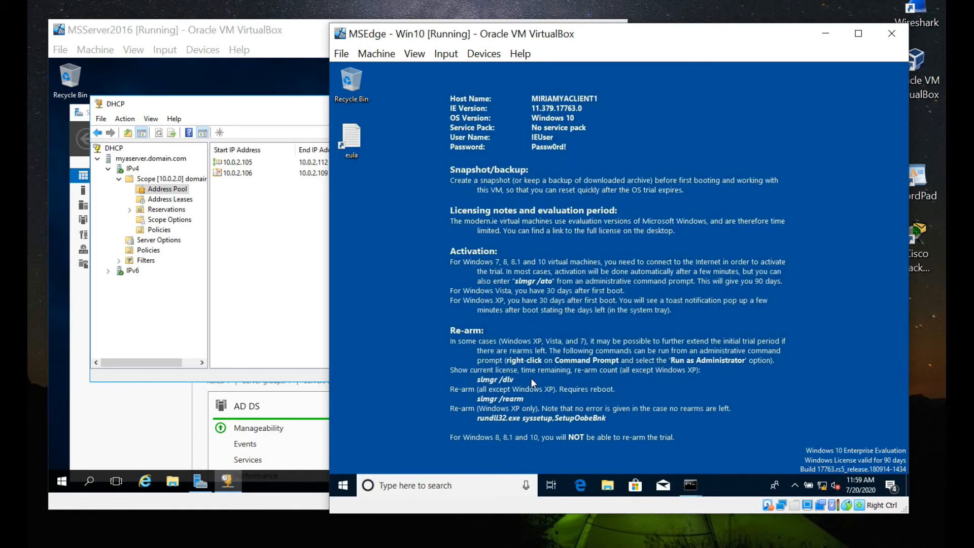
Step: Open the properties of the client's Ethernet adapter from Control Panel's network connections
left_click(406, 491)
type("control")
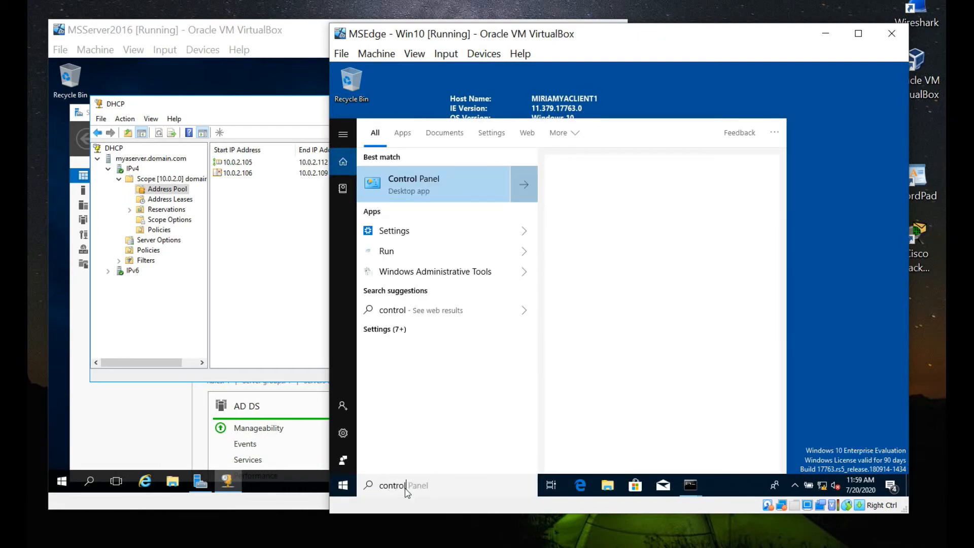
left_click(453, 187)
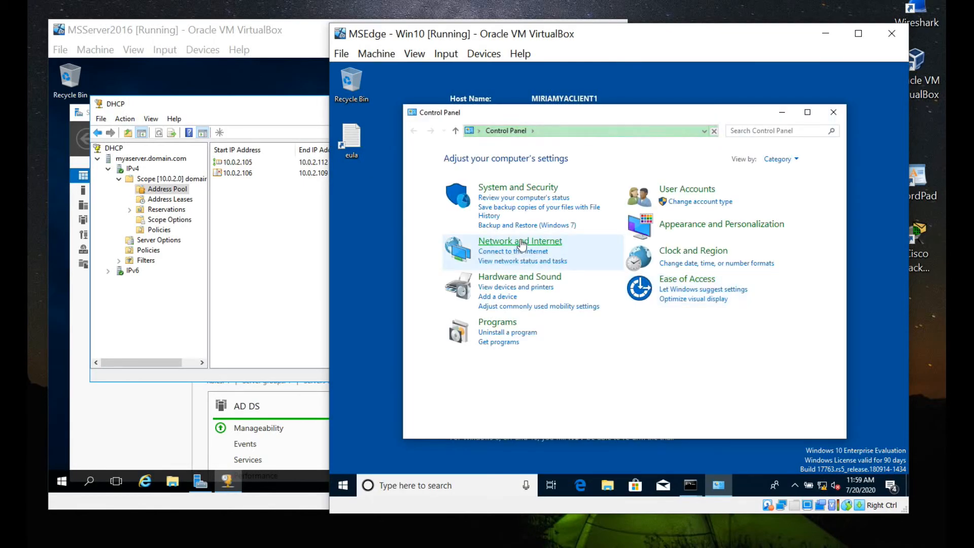
left_click(523, 242)
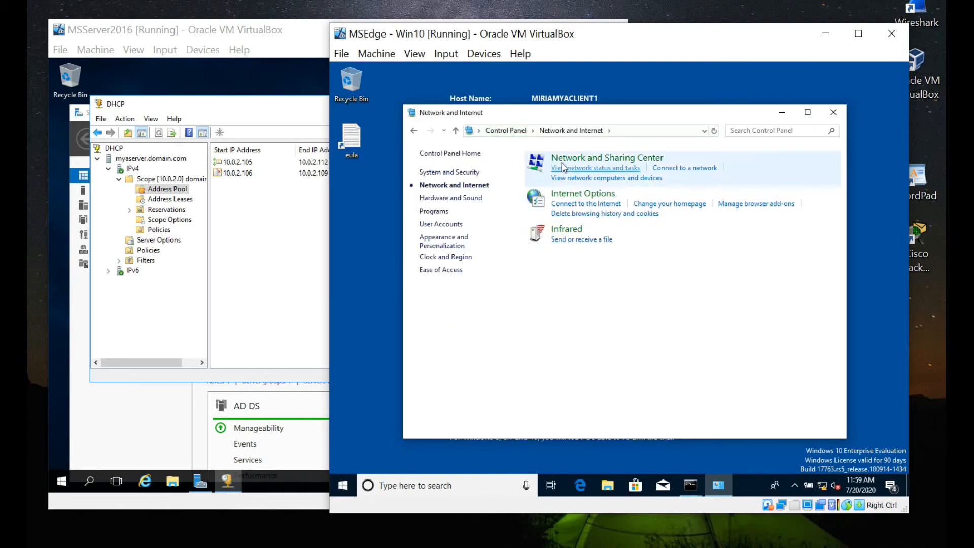
left_click(567, 160)
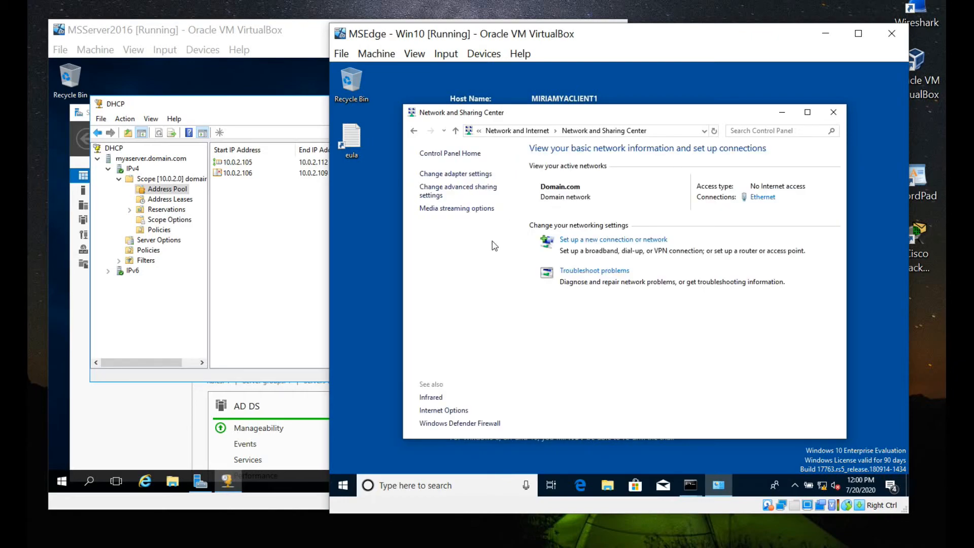
left_click(457, 175)
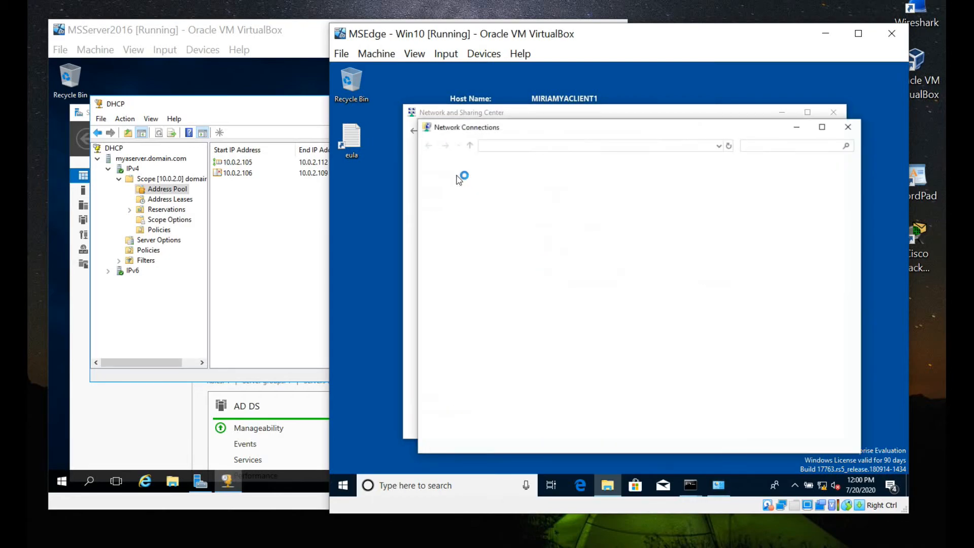
left_click(468, 193)
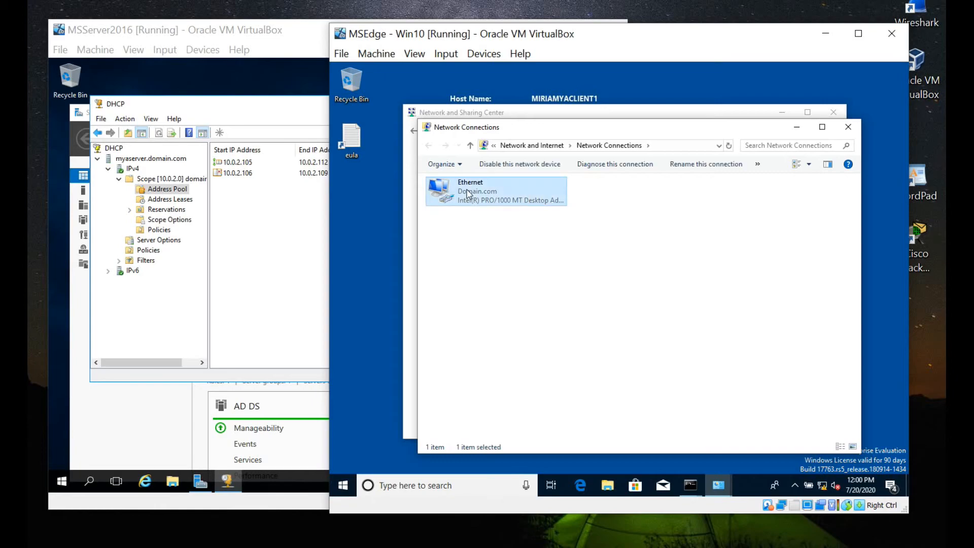
right_click(467, 190)
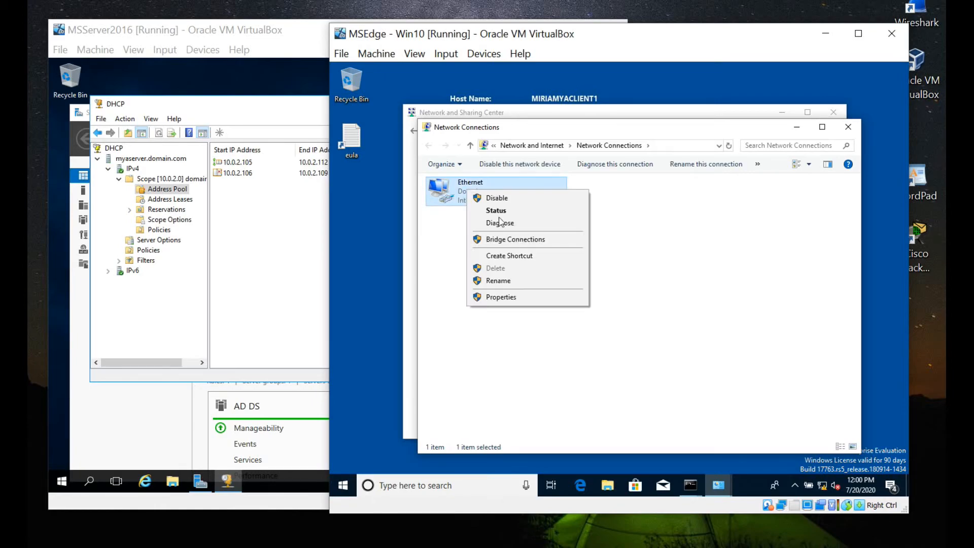
left_click(507, 300)
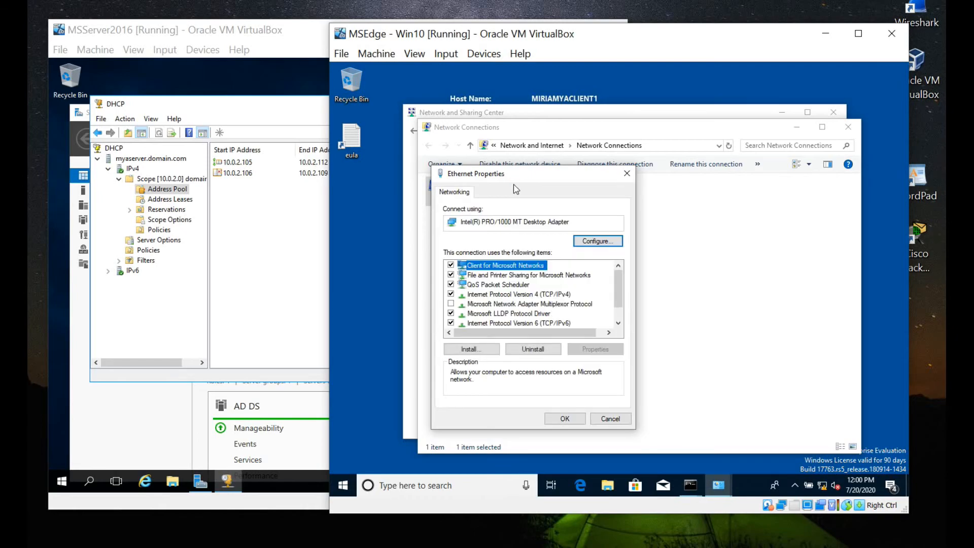
Step: Set the Ethernet adapter's Internet Protocol Version 4 (TCP/IPv4) to obtain an IP address automatically and save the adapter properties
left_click(536, 295)
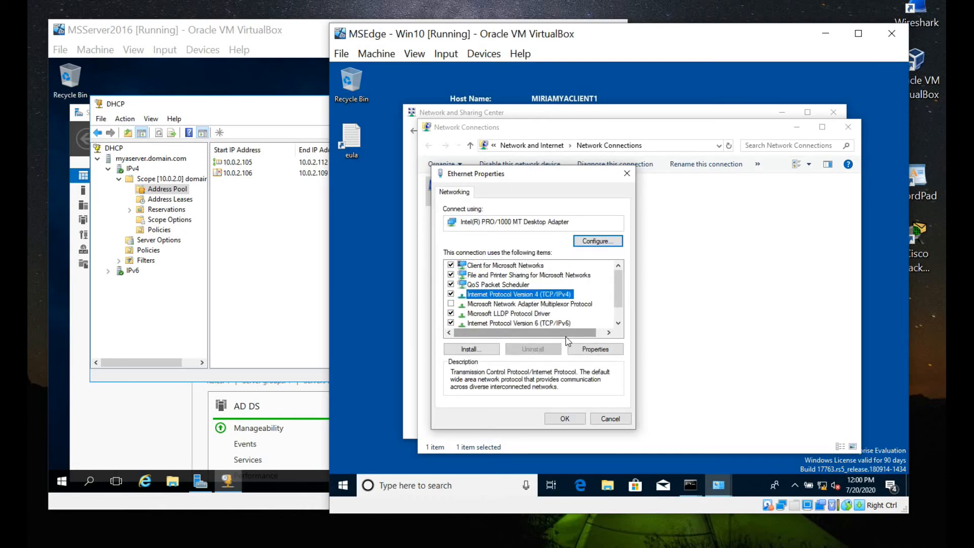
left_click(581, 347)
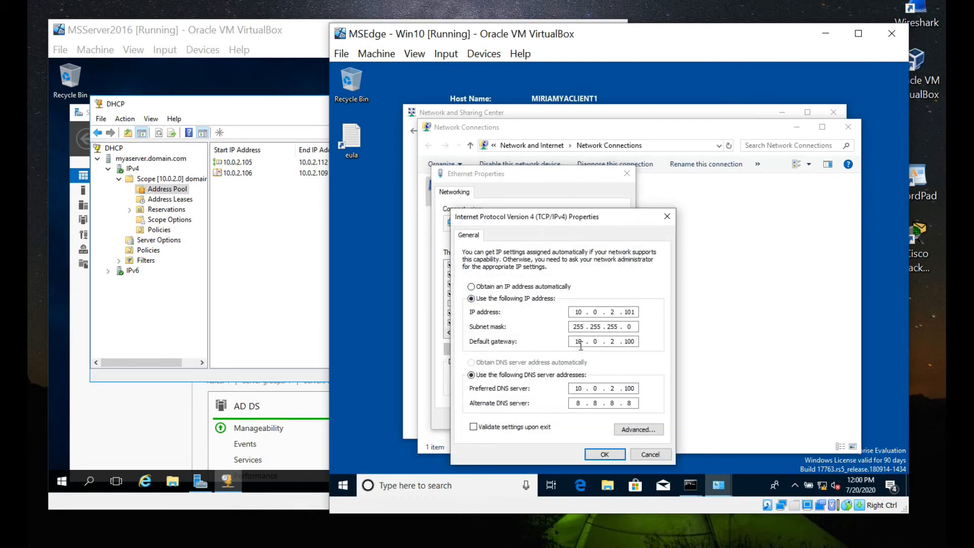
left_click_drag(555, 223, 550, 151)
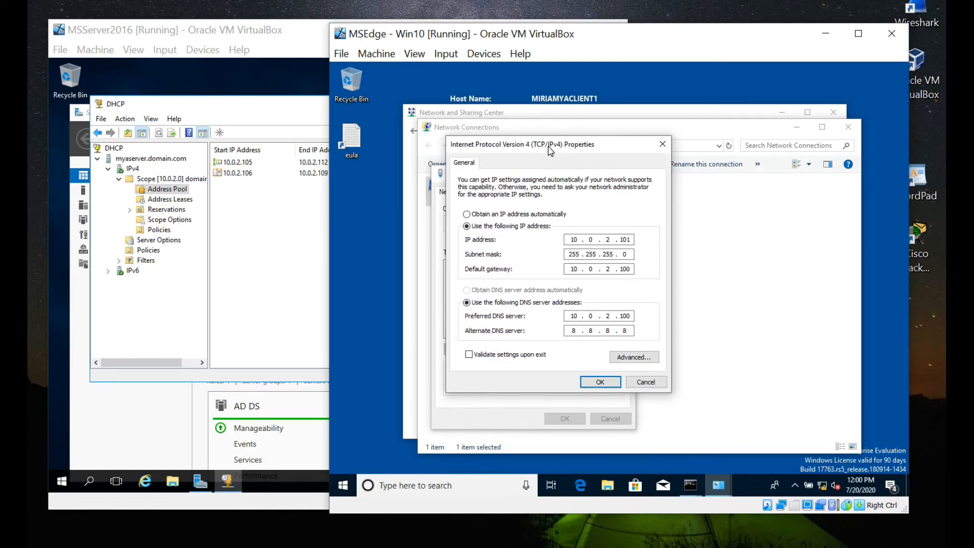
left_click(467, 214)
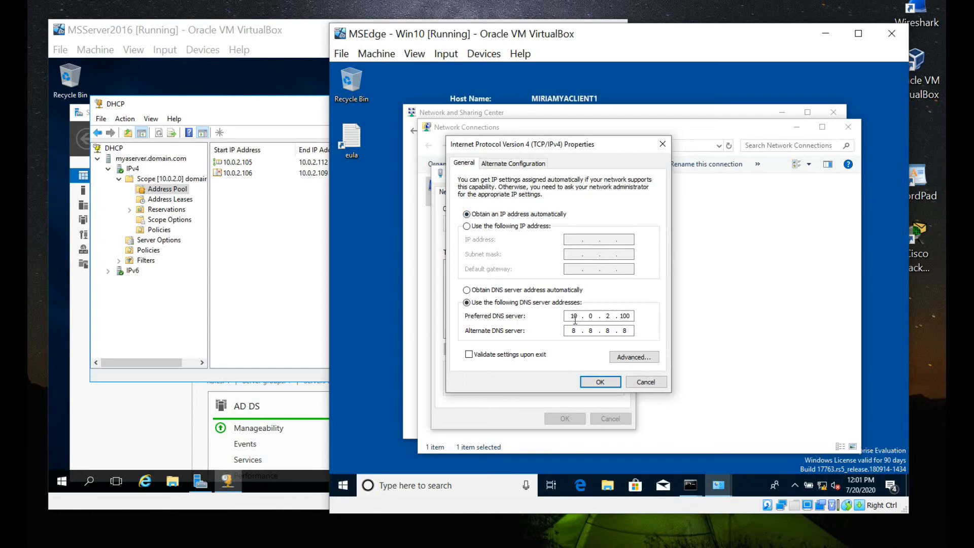
left_click(598, 382)
left_click(573, 421)
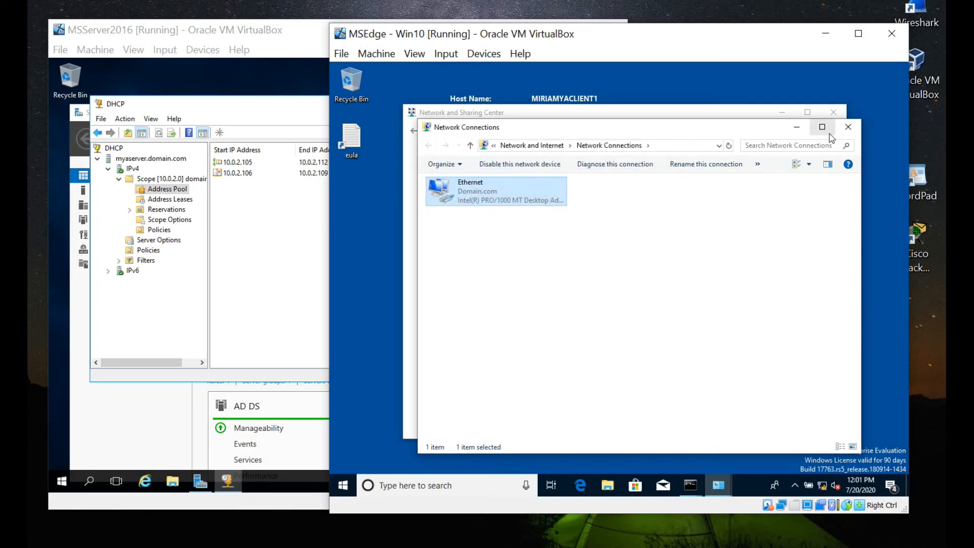
Step: Close the extra Command Prompt window and check the client's IP configuration with ipconfig in the remaining one
left_click(694, 485)
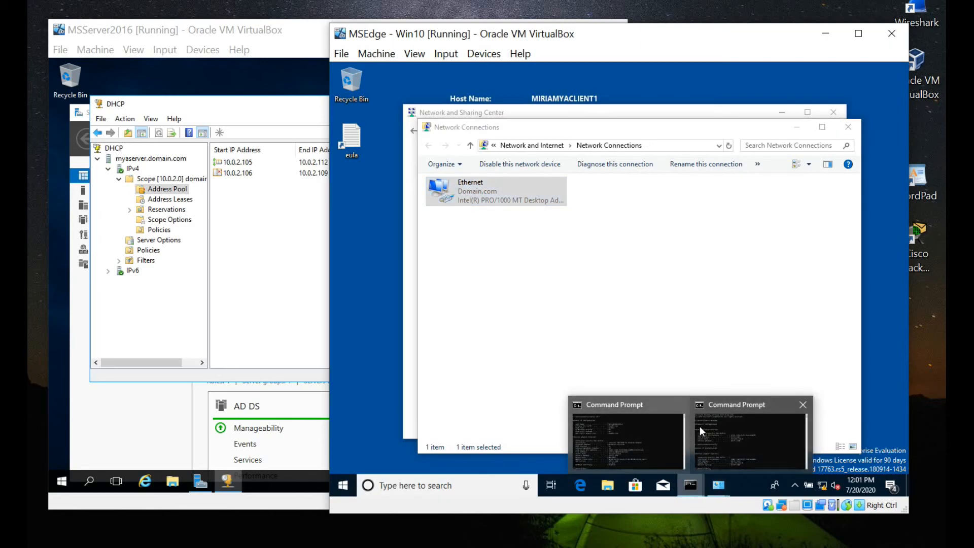
left_click(803, 405)
left_click(668, 428)
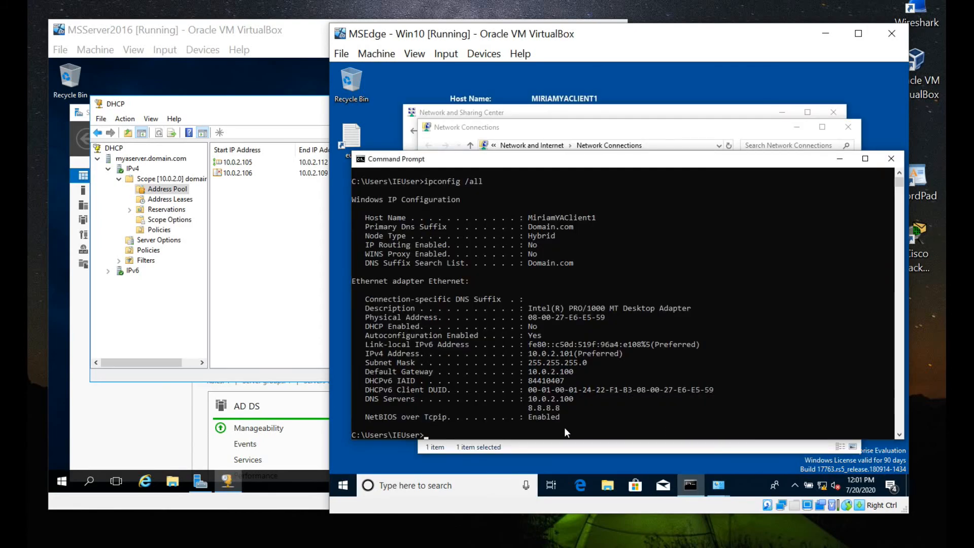
type("ipcongig /all")
key("Return")
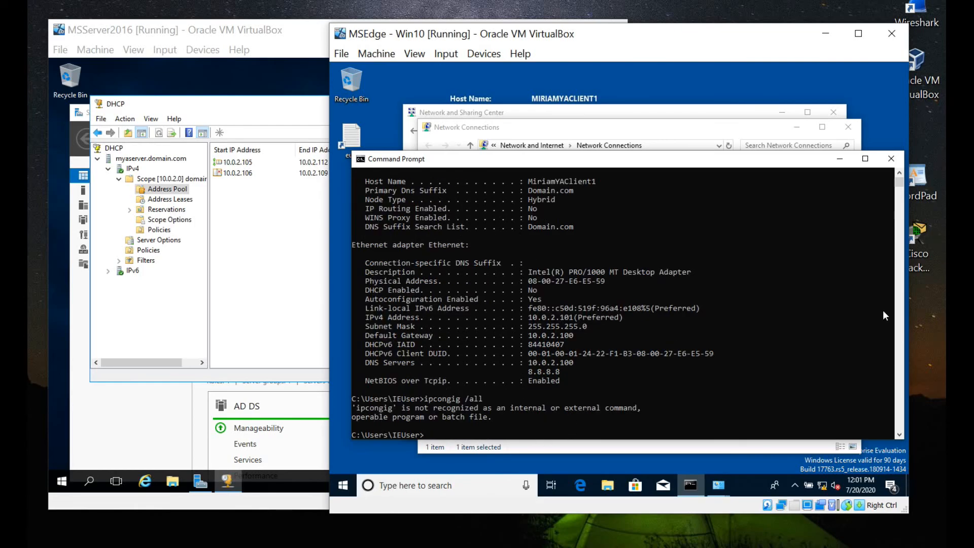
type("ipconfig")
key("Return")
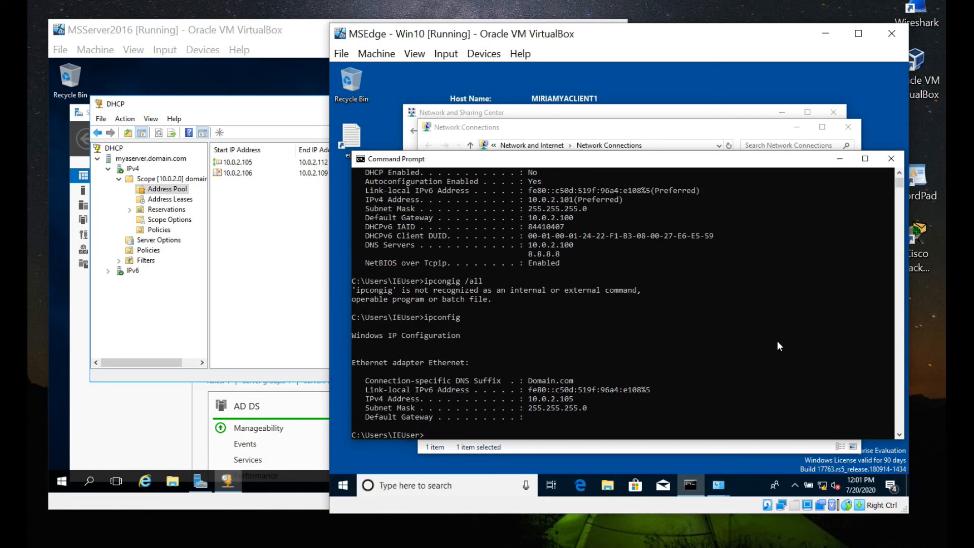
Step: Reposition the Command Prompt, highlight the client's IPv4 address in the ipconfig output and close the window
left_click_drag(582, 164, 574, 98)
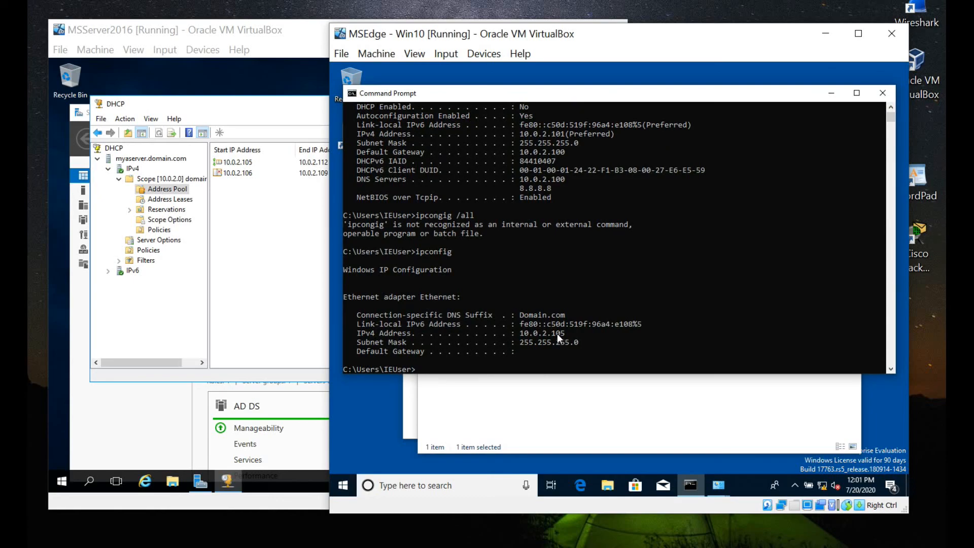
left_click_drag(522, 333, 567, 334)
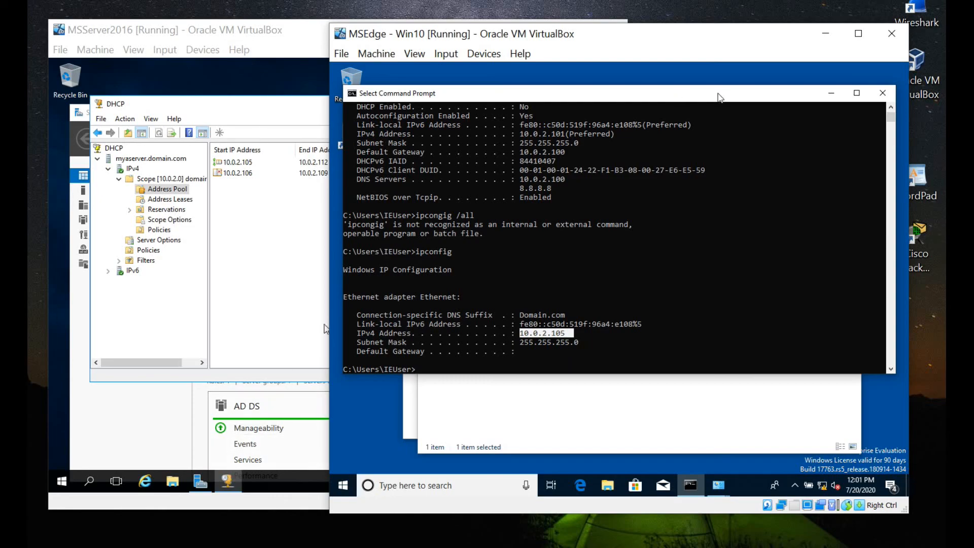
left_click(882, 90)
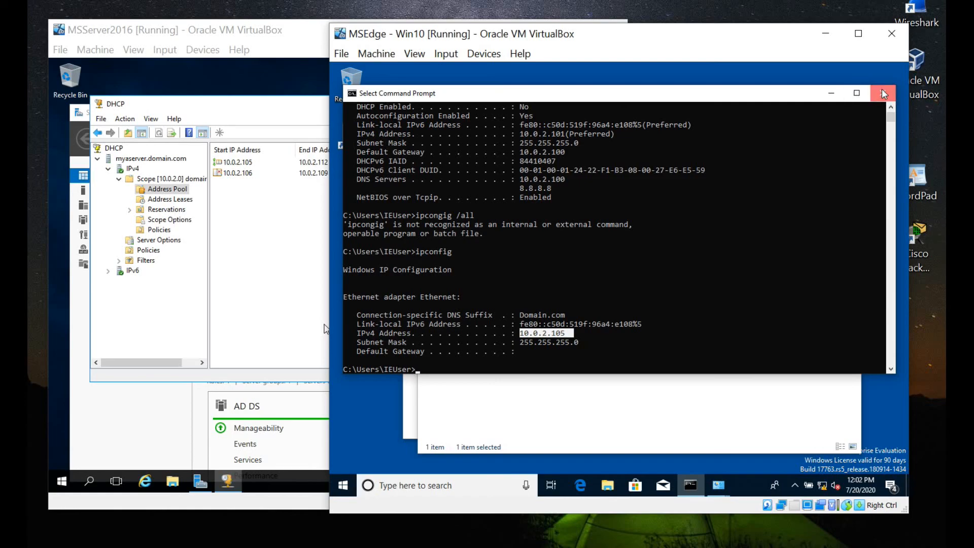